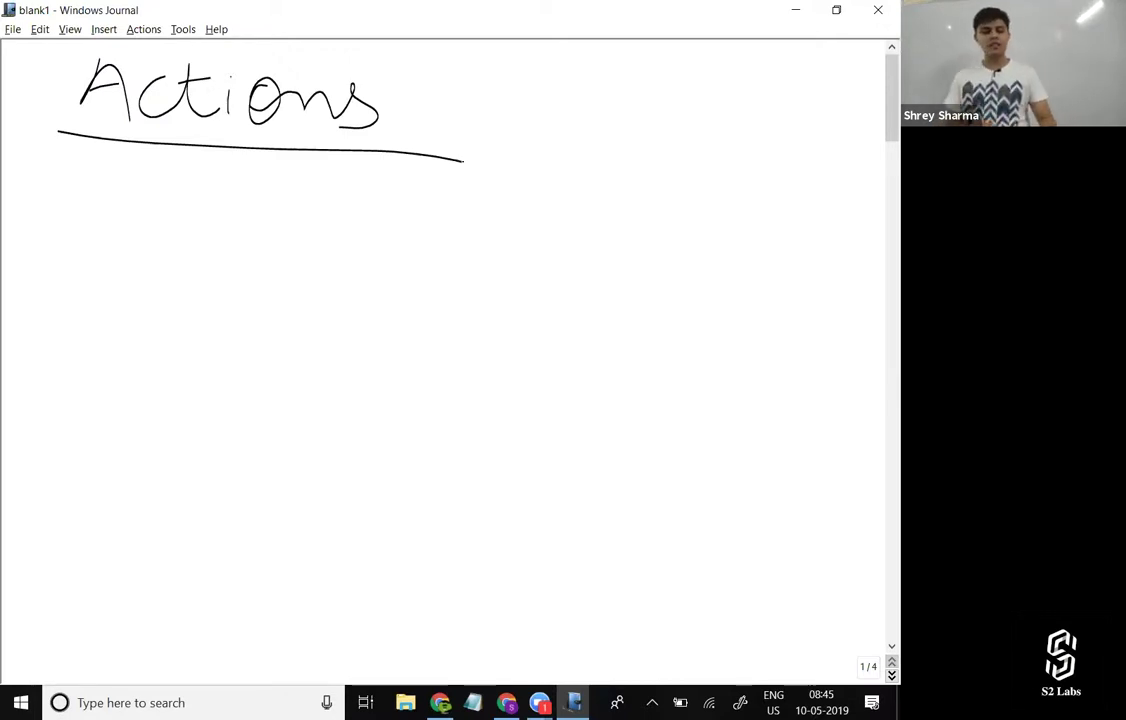
Switch to Salesforce in Chrome and reload the St-021 student record.
{"action": "key", "text": "alt+Tab"}
{"action": "key", "text": "alt+Tab"}
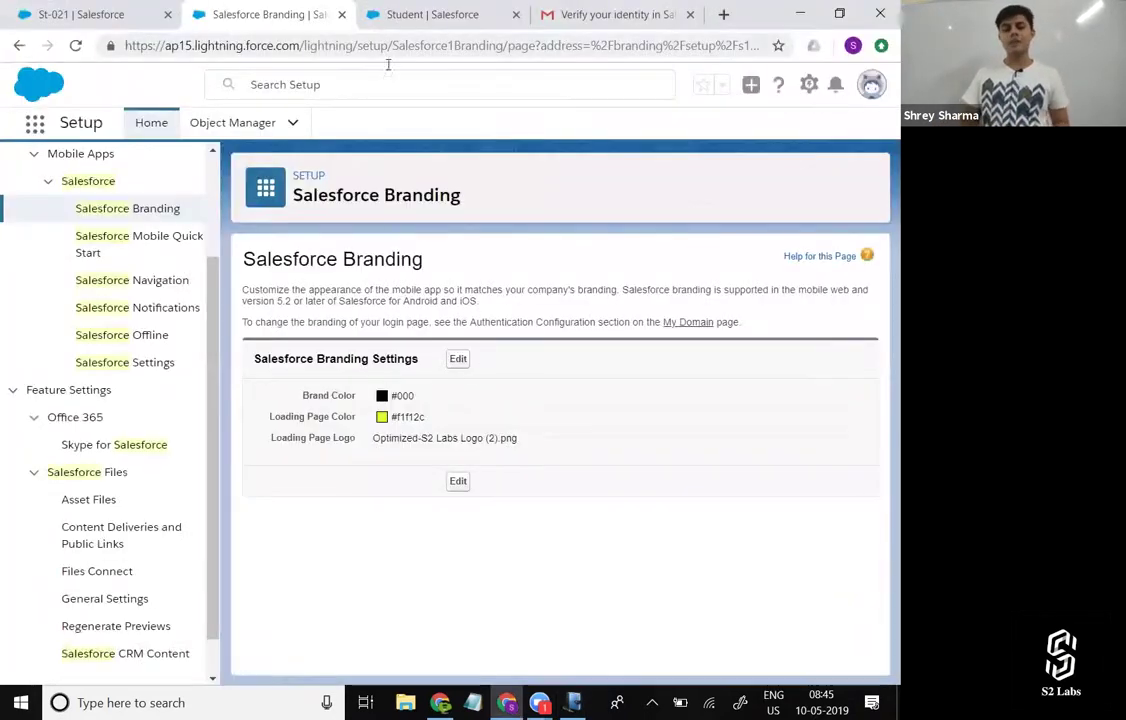
{"action": "left_click", "coordinate": [420, 12]}
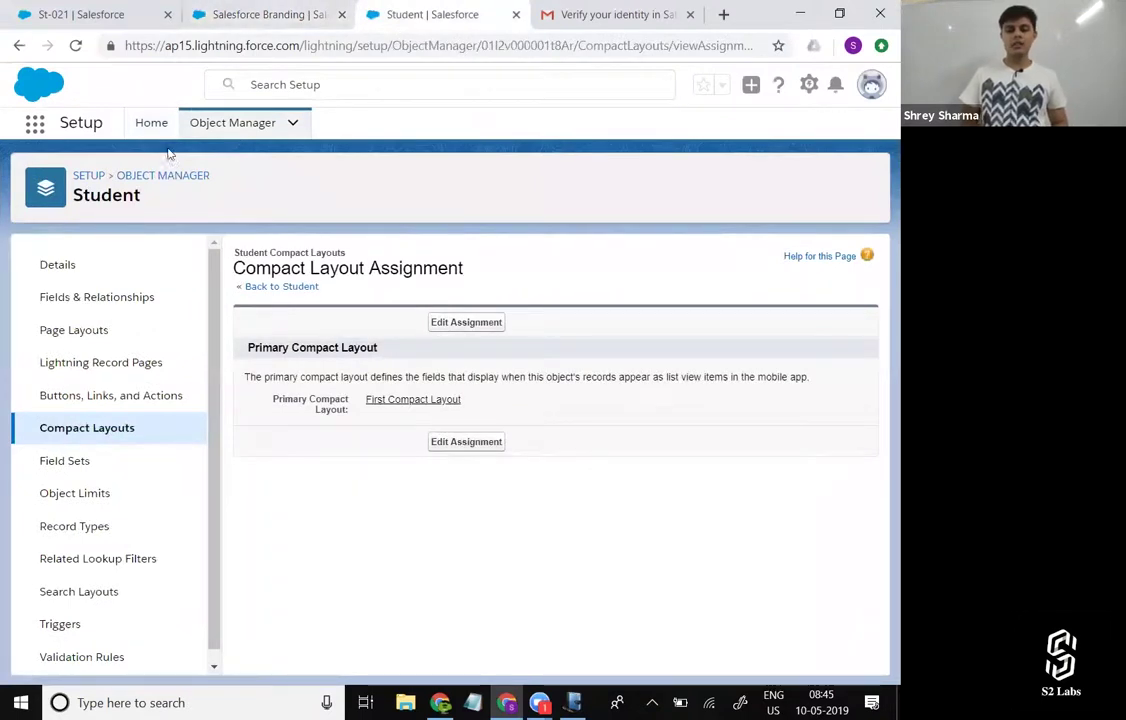
{"action": "left_click", "coordinate": [279, 8]}
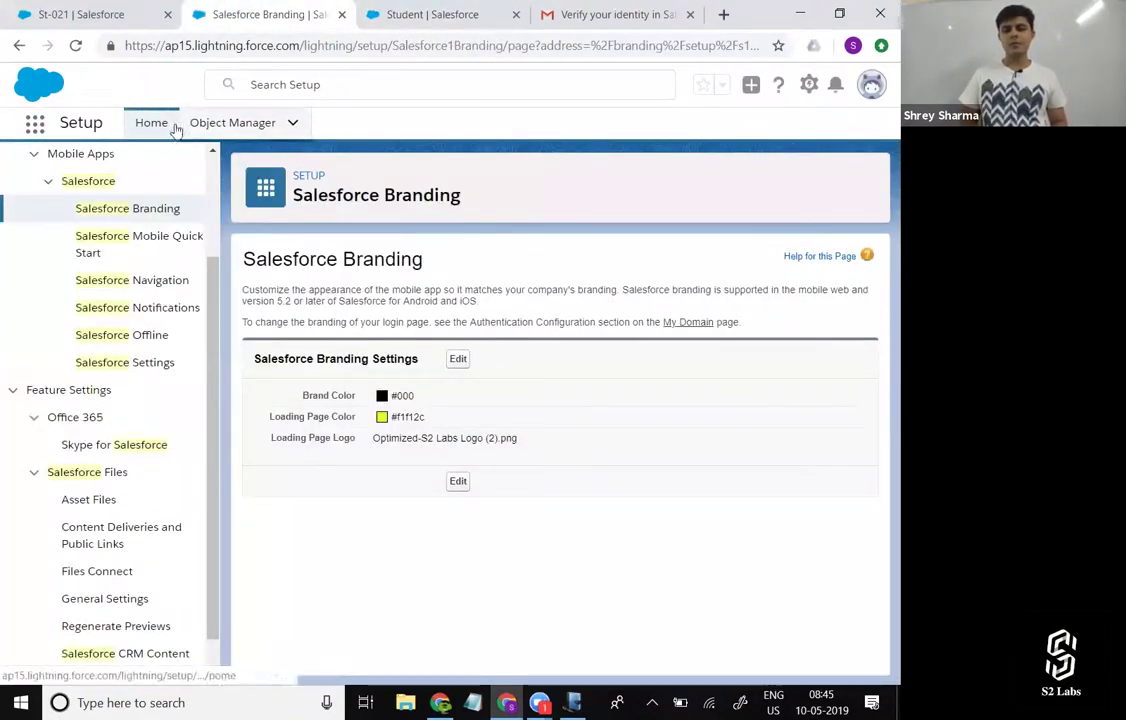
{"action": "left_click", "coordinate": [115, 10]}
{"action": "key", "text": "F5"}
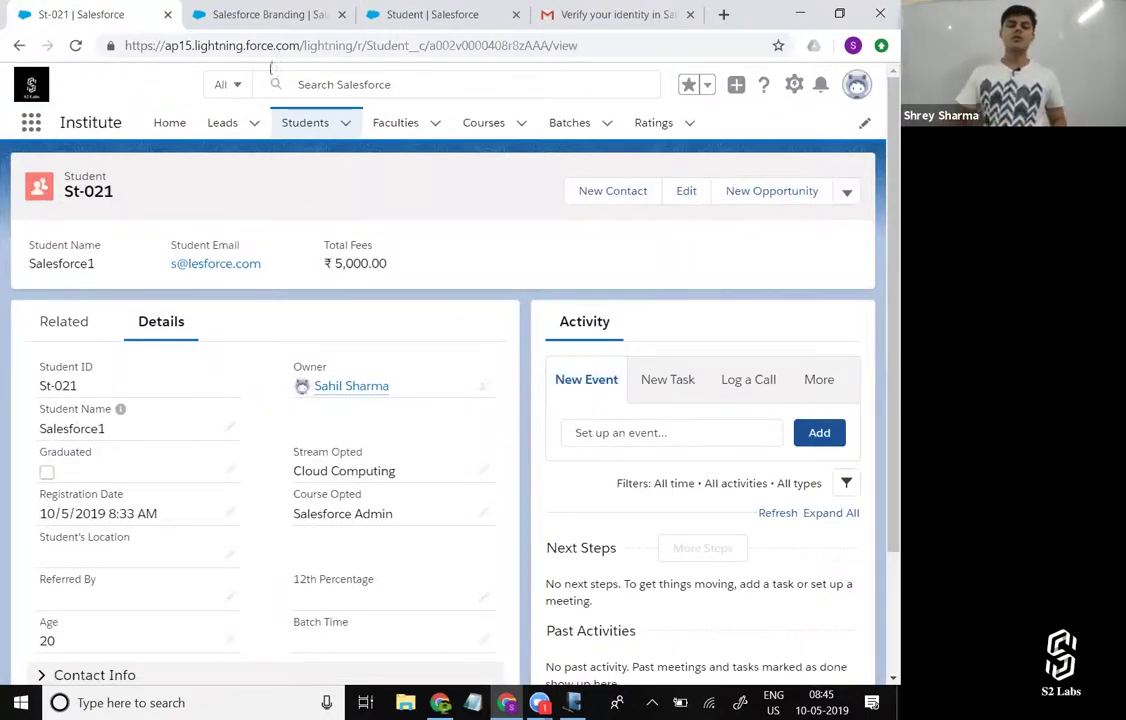
Go to the Institute app's home page and switch to Salesforce Classic.
{"action": "left_click", "coordinate": [174, 134]}
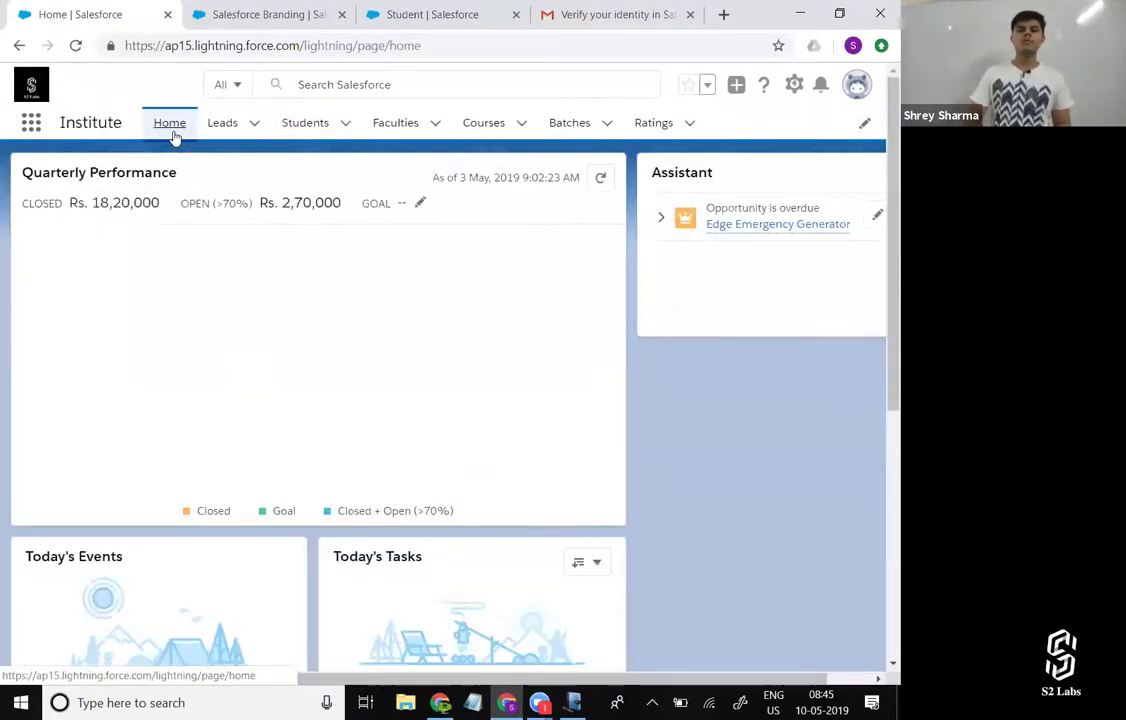
{"action": "left_click", "coordinate": [862, 94]}
{"action": "left_click", "coordinate": [683, 326]}
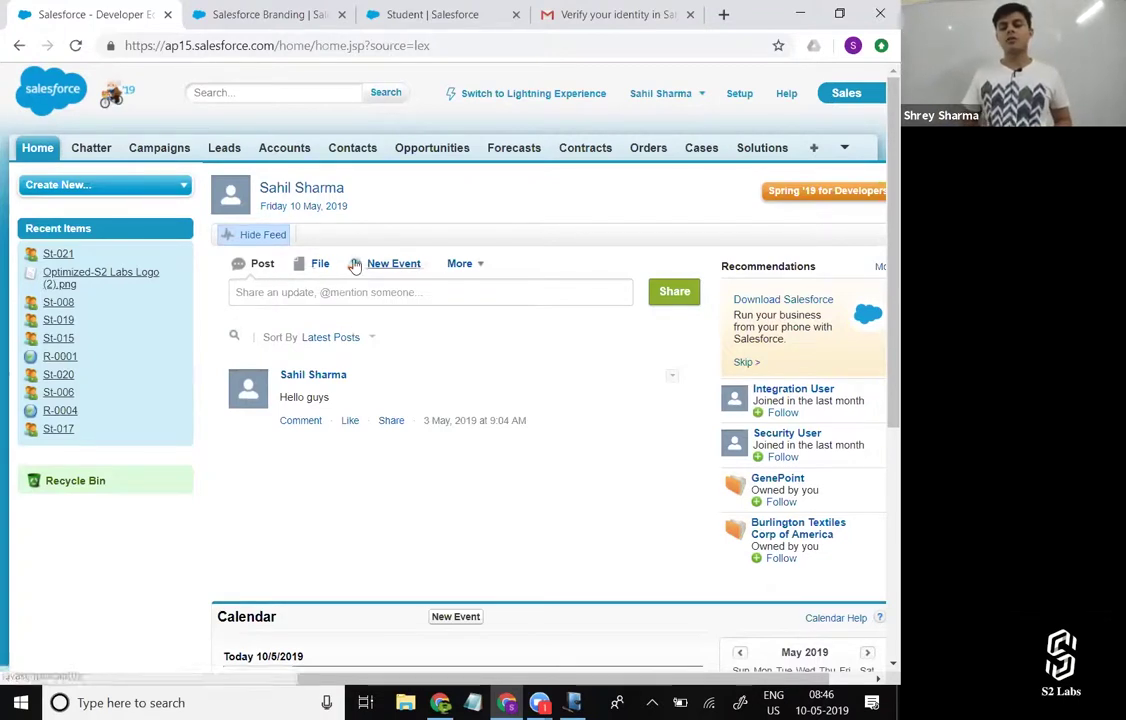
View the additional actions of the home page feed publisher and start the New Contact action.
{"action": "left_click", "coordinate": [470, 263]}
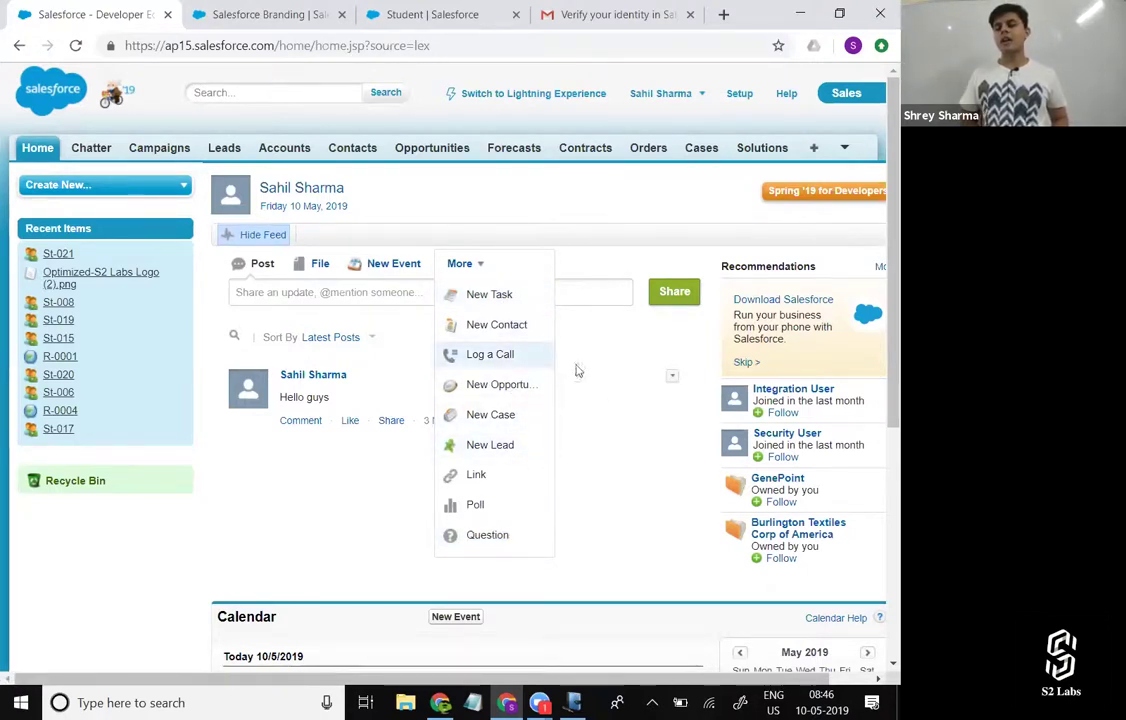
{"action": "left_click", "coordinate": [603, 349]}
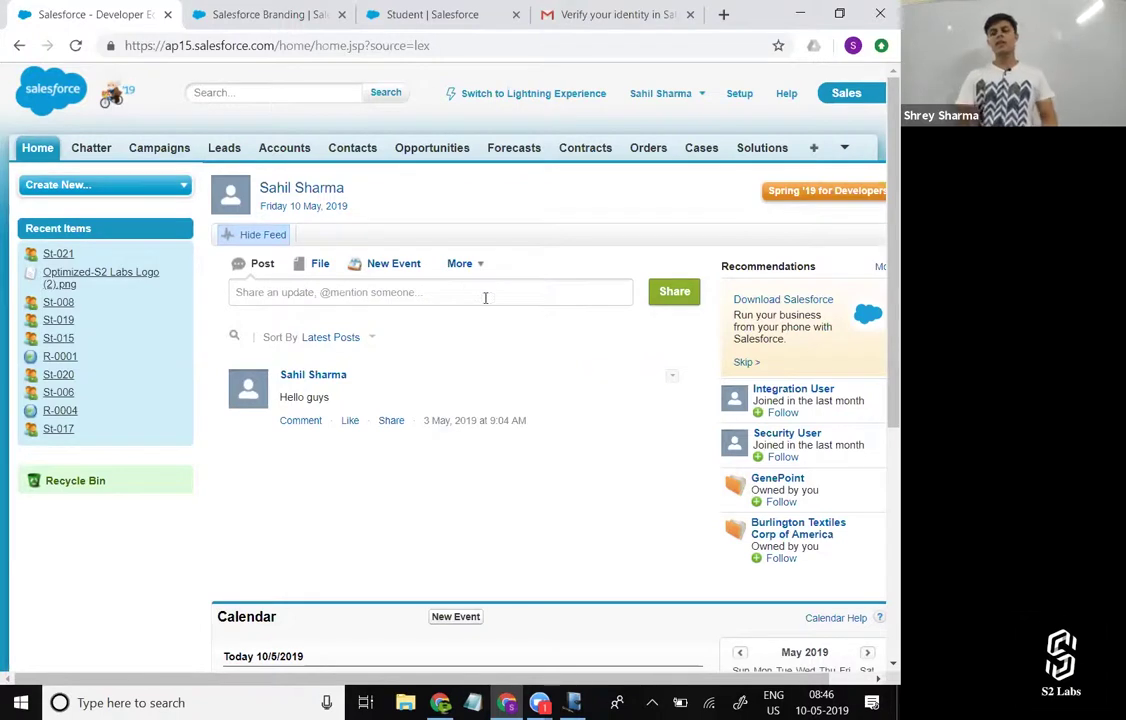
{"action": "left_click", "coordinate": [468, 264]}
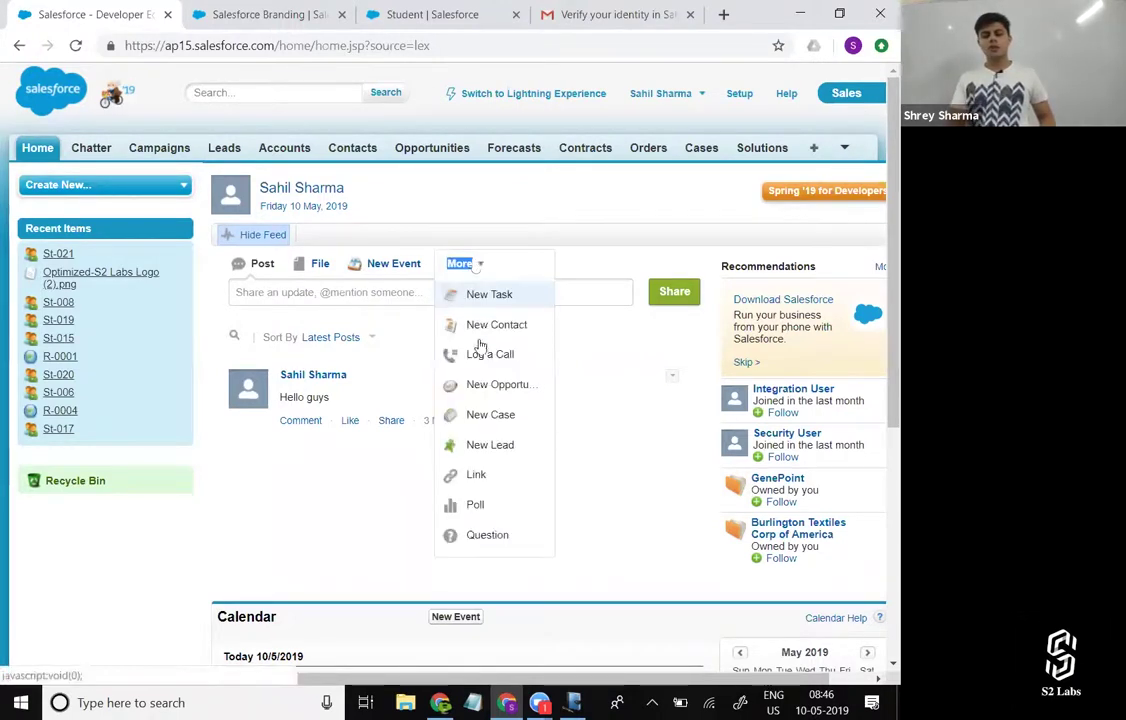
{"action": "left_click", "coordinate": [486, 337]}
Fill in the new contact's first name, last name, email and phone, leaving the account name empty.
{"action": "left_click", "coordinate": [324, 373]}
{"action": "type", "text": "dnfdsjk"}
{"action": "key", "text": "Tab"}
{"action": "type", "text": "sdjofu`"}
{"action": "key", "text": "Tab"}
{"action": "type", "text": "oqfho"}
{"action": "key", "text": "Tab"}
{"action": "type", "text": "fjwl"}
{"action": "key", "text": "Tab"}
{"action": "type", "text": "sdj"}
{"action": "key", "text": "BackSpace"}
{"action": "key", "text": "BackSpace"}
{"action": "key", "text": "BackSpace"}
{"action": "scroll", "coordinate": [648, 554], "scroll_direction": "down", "scroll_amount": 3}
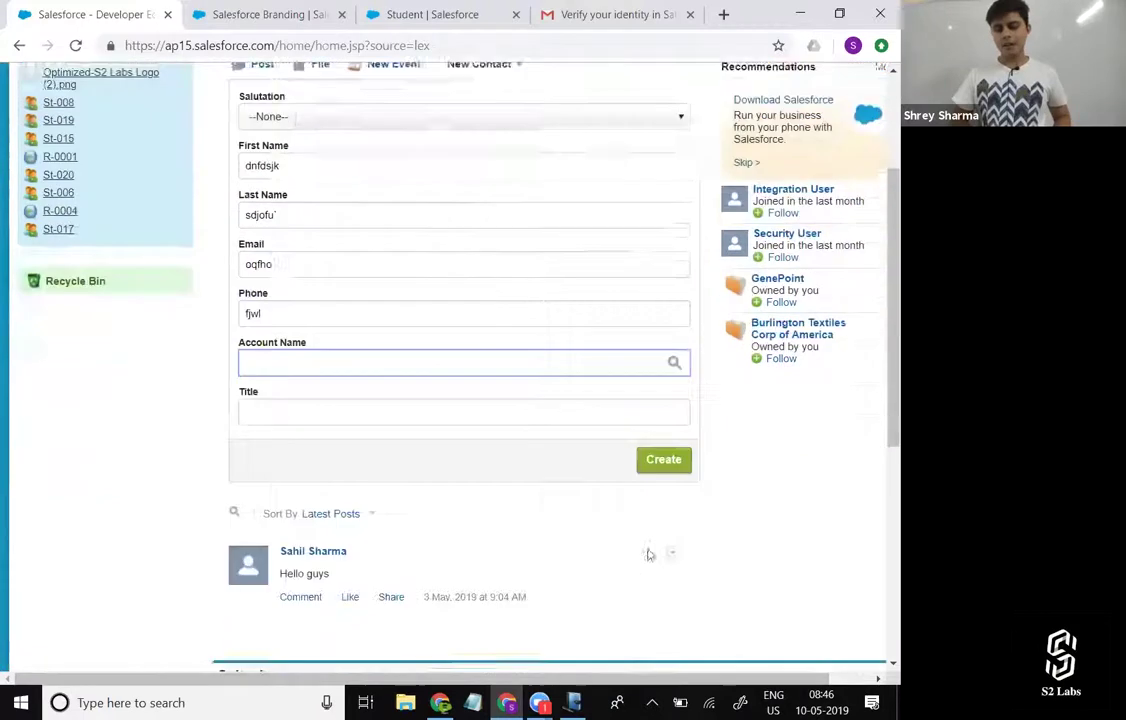
Replace the contact's email with a properly formatted address and create the contact.
{"action": "left_click", "coordinate": [663, 458]}
{"action": "double_click", "coordinate": [337, 284]}
{"action": "key", "text": "BackSpace"}
{"action": "type", "text": "shd@jfj.39"}
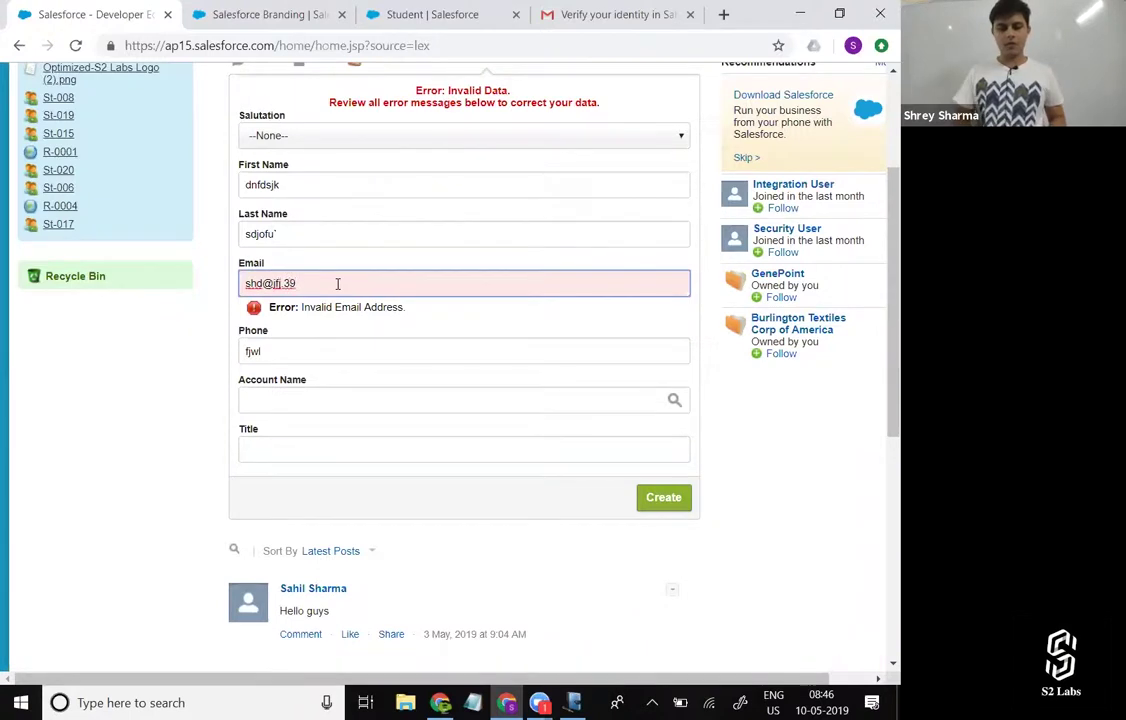
{"action": "left_click", "coordinate": [652, 497]}
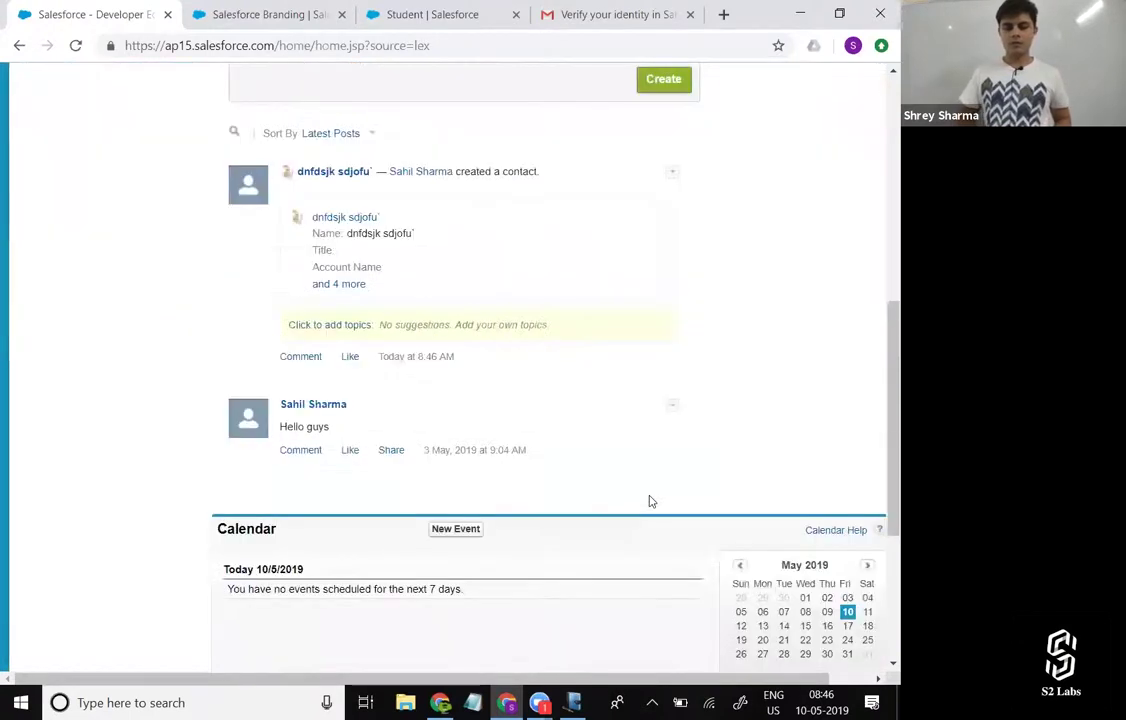
{"action": "scroll", "coordinate": [640, 500], "scroll_direction": "up", "scroll_amount": 2}
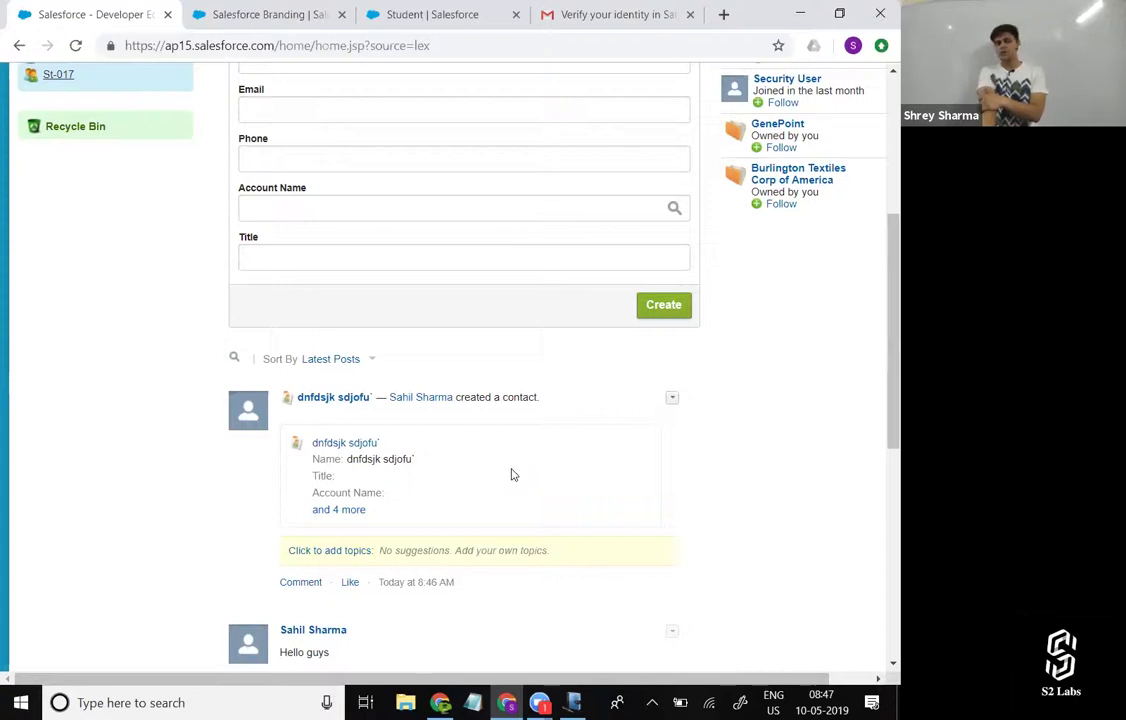
{"action": "scroll", "coordinate": [511, 475], "scroll_direction": "up", "scroll_amount": 5}
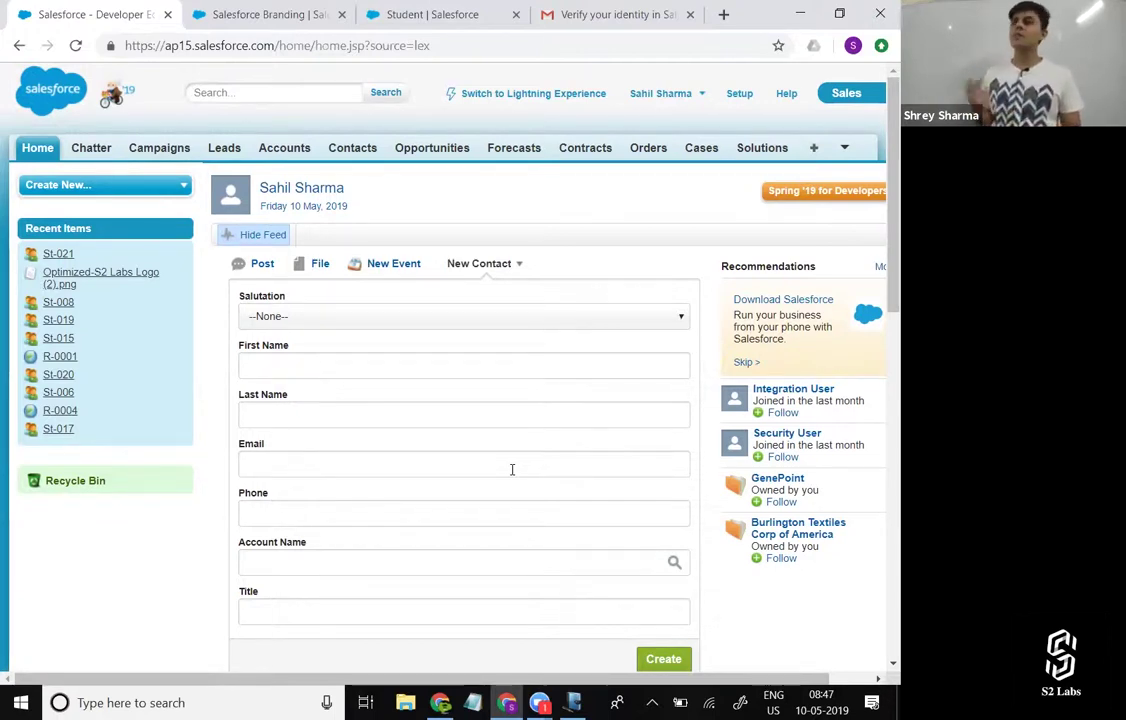
Switch to Windows Journal and handwrite "Global Actions" below the underlined Actions heading.
{"action": "key", "text": "alt+Tab"}
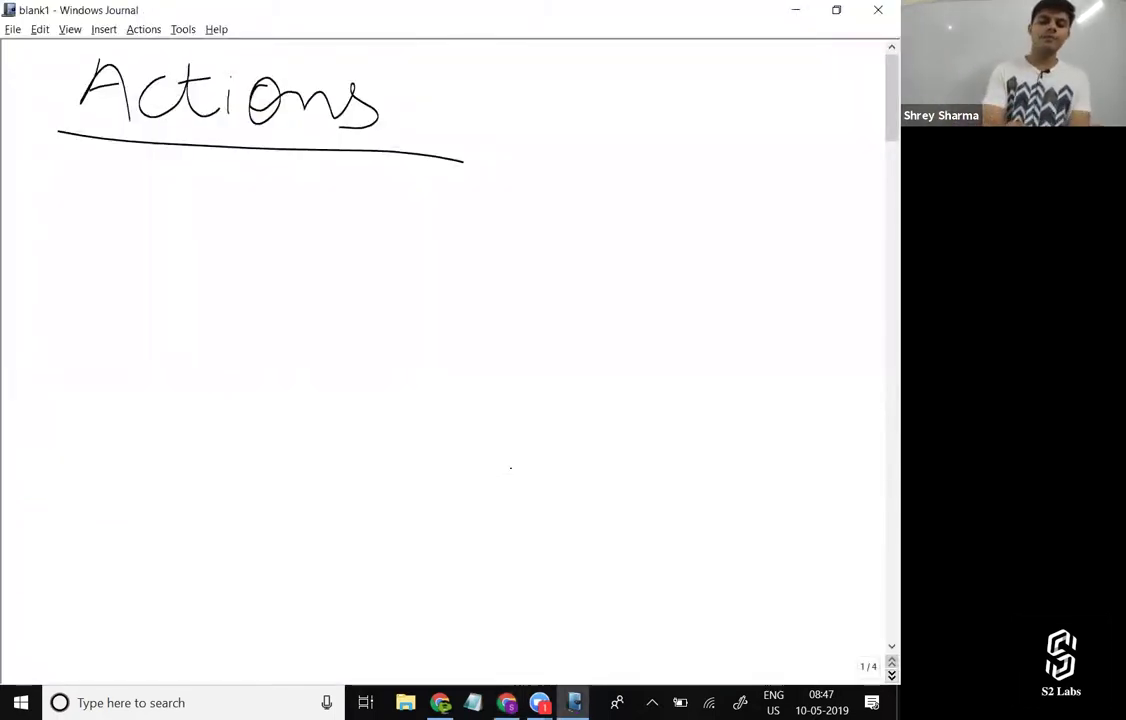
{"action": "mouse_move", "coordinate": [143, 188]}
{"action": "left_mouse_down"}
{"action": "mouse_move", "coordinate": [100, 228]}
{"action": "mouse_move", "coordinate": [205, 268]}
{"action": "mouse_move", "coordinate": [257, 244]}
{"action": "left_mouse_up"}
{"action": "mouse_move", "coordinate": [282, 203]}
{"action": "left_mouse_down"}
{"action": "mouse_move", "coordinate": [300, 262]}
{"action": "mouse_move", "coordinate": [325, 265]}
{"action": "mouse_move", "coordinate": [345, 290]}
{"action": "left_mouse_up"}
{"action": "left_click_drag", "start_coordinate": [388, 205], "coordinate": [388, 292]}
{"action": "mouse_move", "coordinate": [466, 290]}
{"action": "left_mouse_down"}
{"action": "mouse_move", "coordinate": [524, 210]}
{"action": "mouse_move", "coordinate": [535, 284]}
{"action": "left_mouse_up"}
{"action": "mouse_move", "coordinate": [472, 262]}
{"action": "left_mouse_down"}
{"action": "mouse_move", "coordinate": [534, 254]}
{"action": "mouse_move", "coordinate": [548, 285]}
{"action": "left_mouse_up"}
{"action": "left_click_drag", "start_coordinate": [598, 205], "coordinate": [612, 296]}
{"action": "left_click_drag", "start_coordinate": [575, 238], "coordinate": [608, 232]}
{"action": "mouse_move", "coordinate": [640, 252]}
{"action": "left_mouse_down"}
{"action": "mouse_move", "coordinate": [640, 290]}
{"action": "mouse_move", "coordinate": [686, 248]}
{"action": "left_mouse_up"}
{"action": "mouse_move", "coordinate": [702, 290]}
{"action": "left_mouse_down"}
{"action": "mouse_move", "coordinate": [745, 290]}
{"action": "mouse_move", "coordinate": [760, 309]}
{"action": "left_mouse_up"}
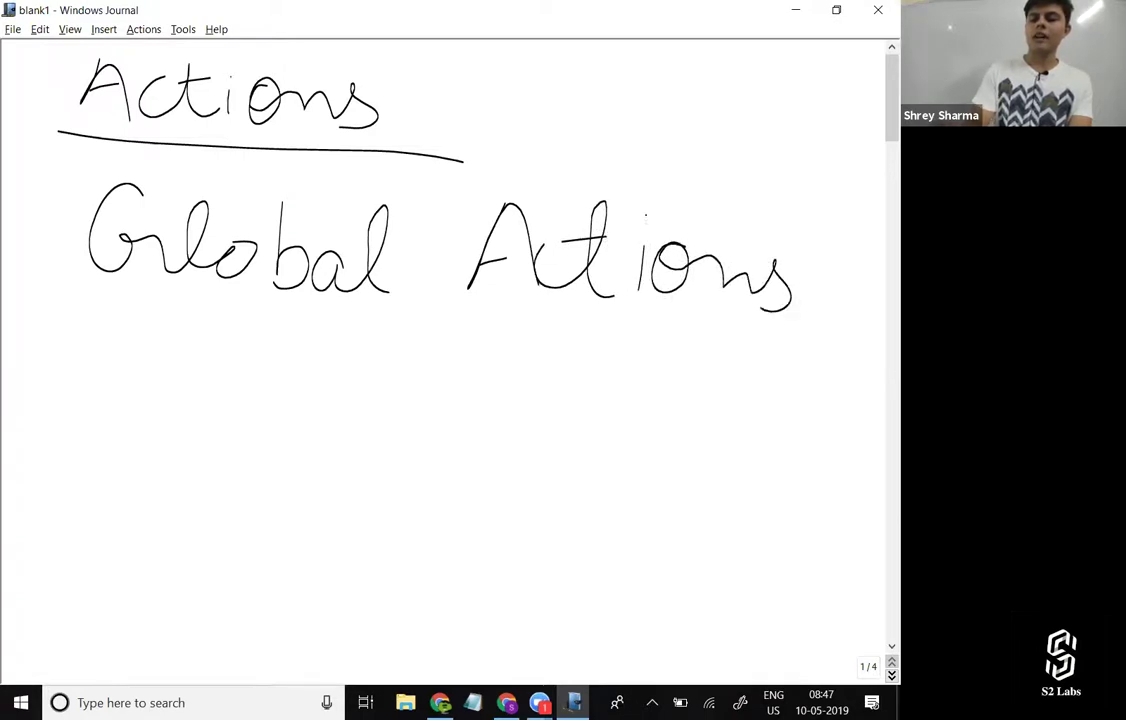
Handwrite "Object Specific Actions" on two lines below "Global Actions".
{"action": "left_click_drag", "start_coordinate": [100, 362], "coordinate": [190, 462]}
{"action": "mouse_move", "coordinate": [236, 395]}
{"action": "left_mouse_down"}
{"action": "mouse_move", "coordinate": [232, 435]}
{"action": "mouse_move", "coordinate": [262, 432]}
{"action": "mouse_move", "coordinate": [330, 358]}
{"action": "mouse_move", "coordinate": [362, 385]}
{"action": "left_mouse_up"}
{"action": "left_click_drag", "start_coordinate": [487, 358], "coordinate": [424, 437]}
{"action": "mouse_move", "coordinate": [492, 388]}
{"action": "left_mouse_down"}
{"action": "mouse_move", "coordinate": [494, 456]}
{"action": "mouse_move", "coordinate": [499, 425]}
{"action": "left_mouse_up"}
{"action": "mouse_move", "coordinate": [550, 392]}
{"action": "left_mouse_down"}
{"action": "mouse_move", "coordinate": [550, 425]}
{"action": "mouse_move", "coordinate": [600, 425]}
{"action": "left_mouse_up"}
{"action": "left_click_drag", "start_coordinate": [645, 355], "coordinate": [622, 465]}
{"action": "left_click_drag", "start_coordinate": [612, 400], "coordinate": [648, 398]}
{"action": "left_click", "coordinate": [672, 412]}
{"action": "left_click", "coordinate": [675, 372]}
{"action": "left_click_drag", "start_coordinate": [728, 390], "coordinate": [726, 423]}
{"action": "mouse_move", "coordinate": [254, 470]}
{"action": "left_mouse_down"}
{"action": "mouse_move", "coordinate": [237, 548]}
{"action": "mouse_move", "coordinate": [263, 545]}
{"action": "left_mouse_up"}
{"action": "mouse_move", "coordinate": [240, 516]}
{"action": "left_mouse_down"}
{"action": "mouse_move", "coordinate": [262, 512]}
{"action": "mouse_move", "coordinate": [322, 555]}
{"action": "left_mouse_up"}
{"action": "mouse_move", "coordinate": [351, 478]}
{"action": "left_mouse_down"}
{"action": "mouse_move", "coordinate": [372, 543]}
{"action": "mouse_move", "coordinate": [422, 520]}
{"action": "mouse_move", "coordinate": [463, 552]}
{"action": "left_mouse_up"}
{"action": "left_click_drag", "start_coordinate": [490, 512], "coordinate": [452, 555]}
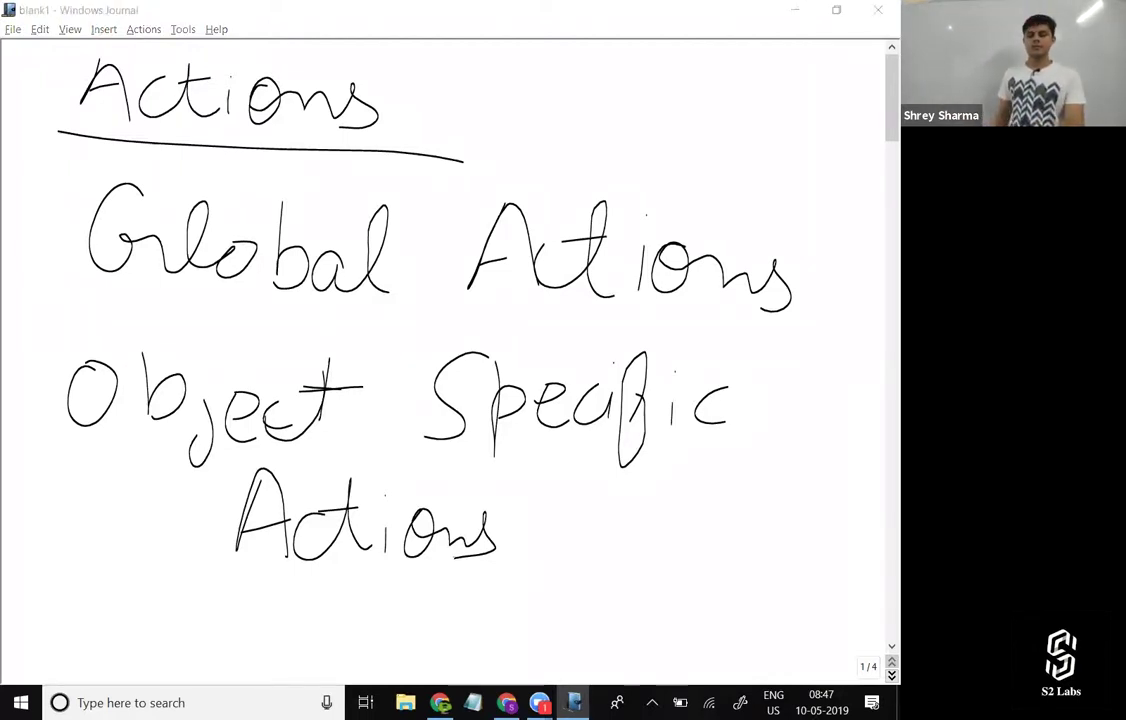
Switch back to Salesforce, open Accounts in a new browser tab and examine the GenePoint account's feed actions and details.
{"action": "key", "text": "alt+Tab"}
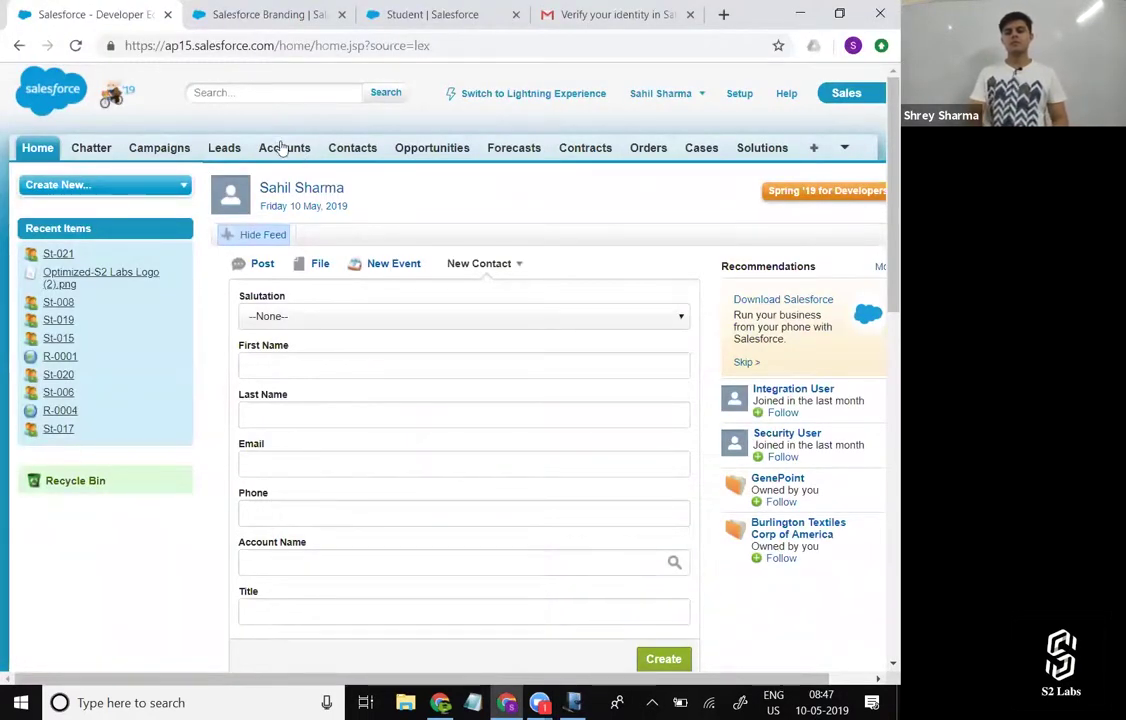
{"action": "left_click", "coordinate": [293, 155], "text": "ctrl"}
{"action": "left_click", "coordinate": [220, 14]}
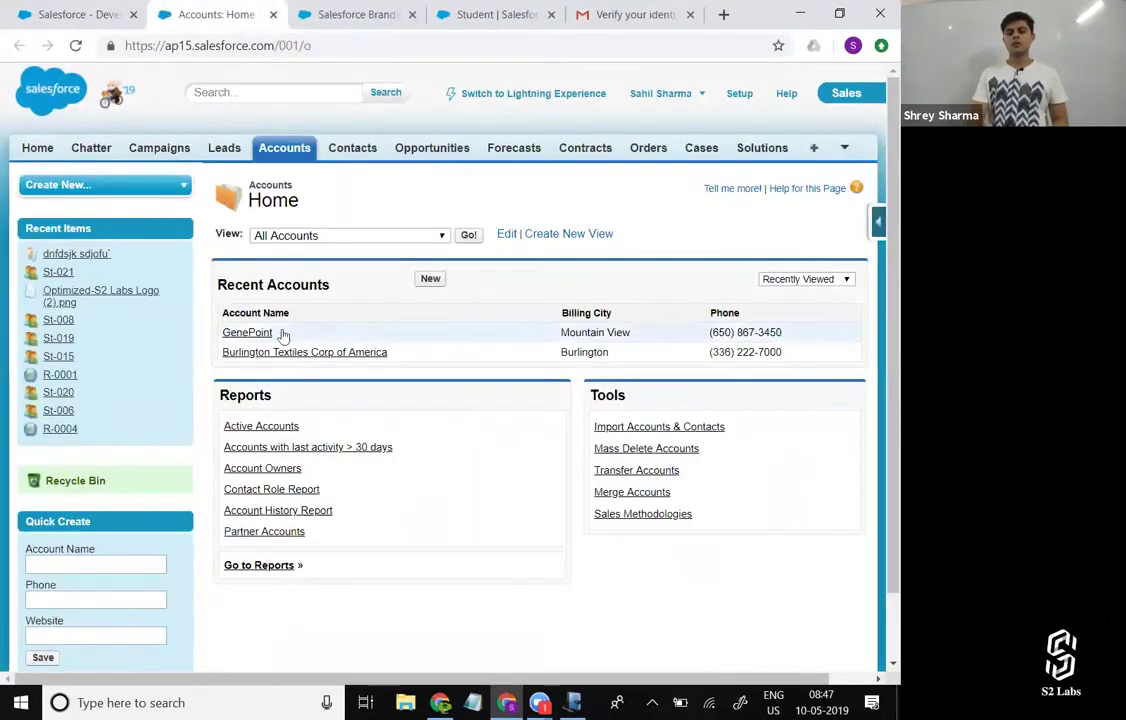
{"action": "left_click", "coordinate": [246, 332]}
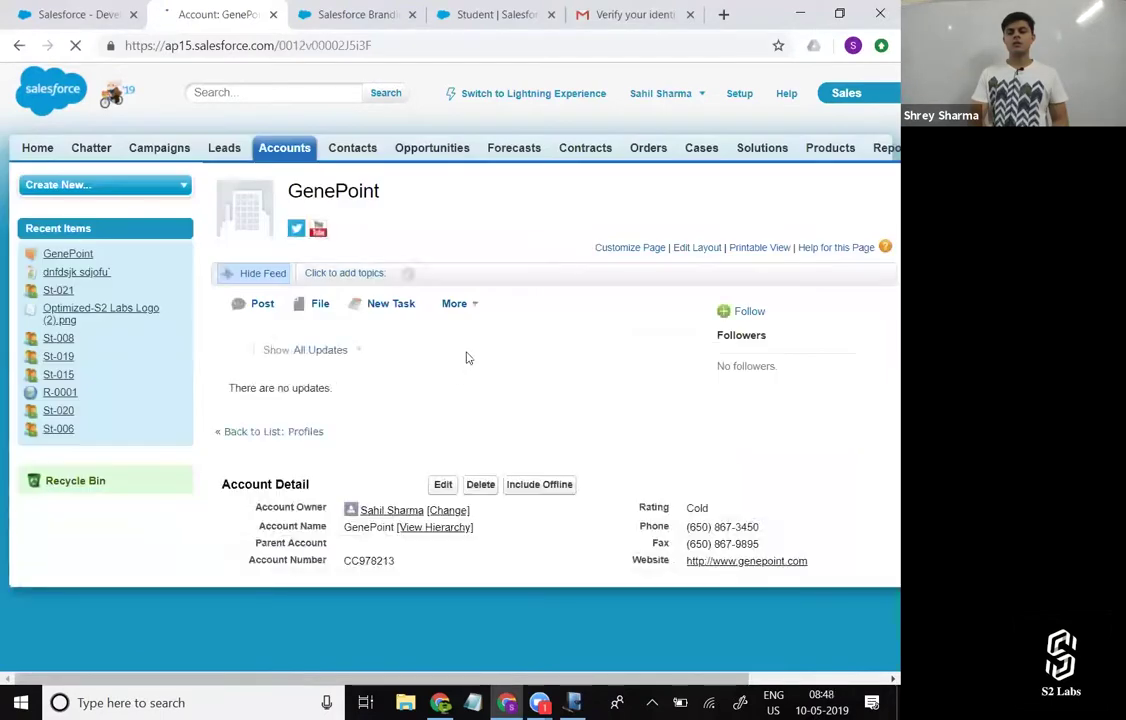
{"action": "scroll", "coordinate": [463, 428], "scroll_direction": "down", "scroll_amount": 2}
{"action": "scroll", "coordinate": [460, 350], "scroll_direction": "down", "scroll_amount": 1}
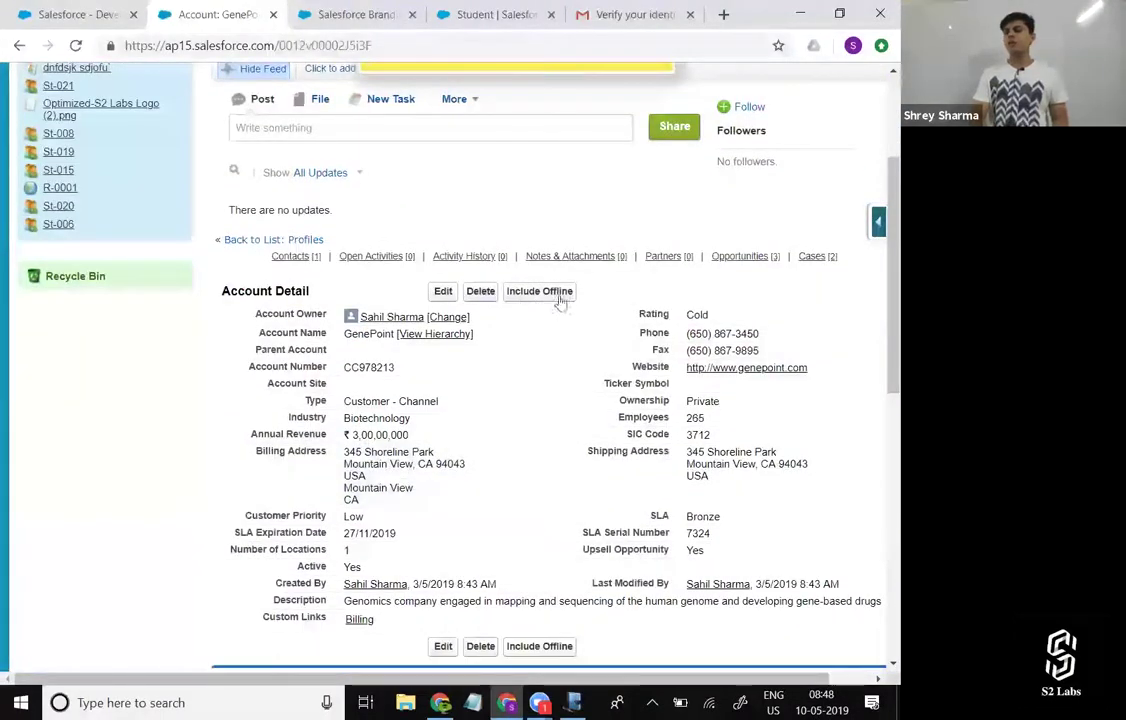
{"action": "scroll", "coordinate": [545, 307], "scroll_direction": "up", "scroll_amount": 1}
{"action": "scroll", "coordinate": [450, 298], "scroll_direction": "up", "scroll_amount": 2}
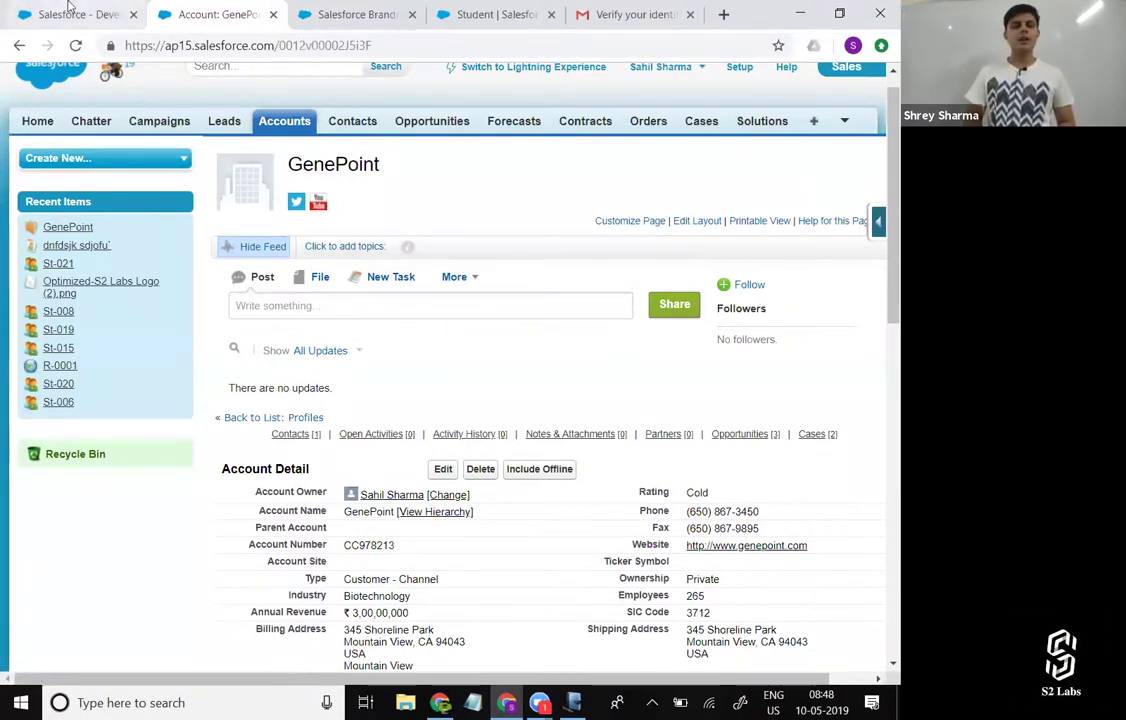
Return to the Salesforce home page, open Chatter and view its publisher's additional actions.
{"action": "left_click", "coordinate": [68, 10]}
{"action": "left_click", "coordinate": [797, 14]}
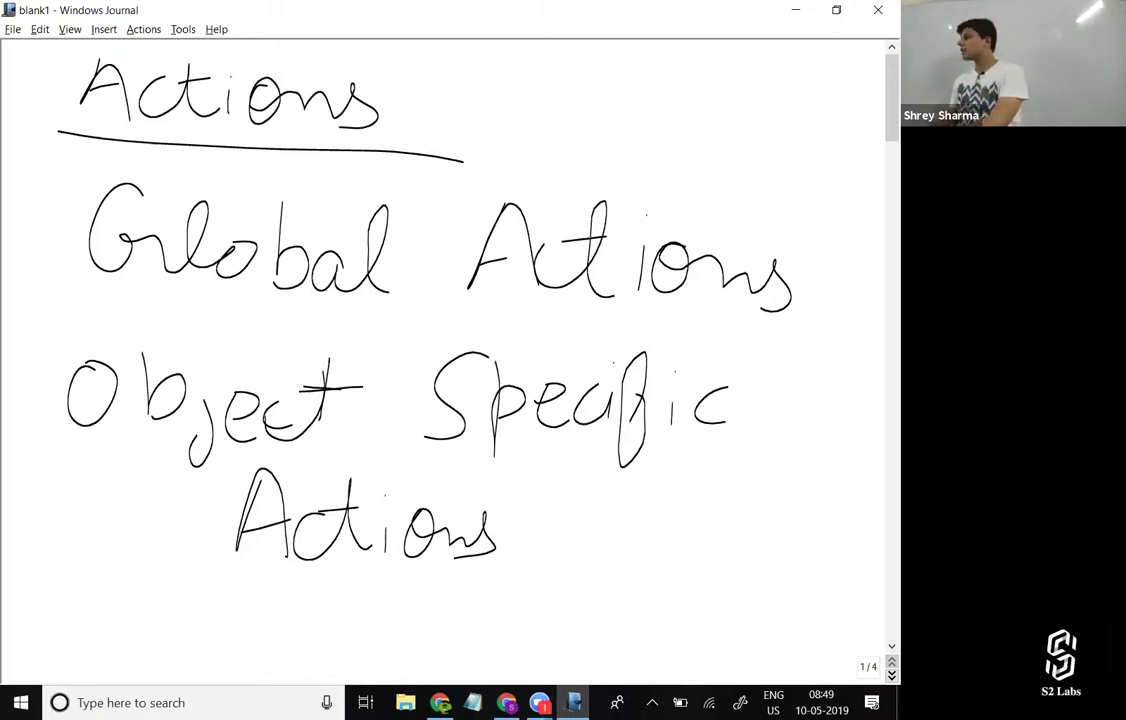
{"action": "key", "text": "alt+Tab"}
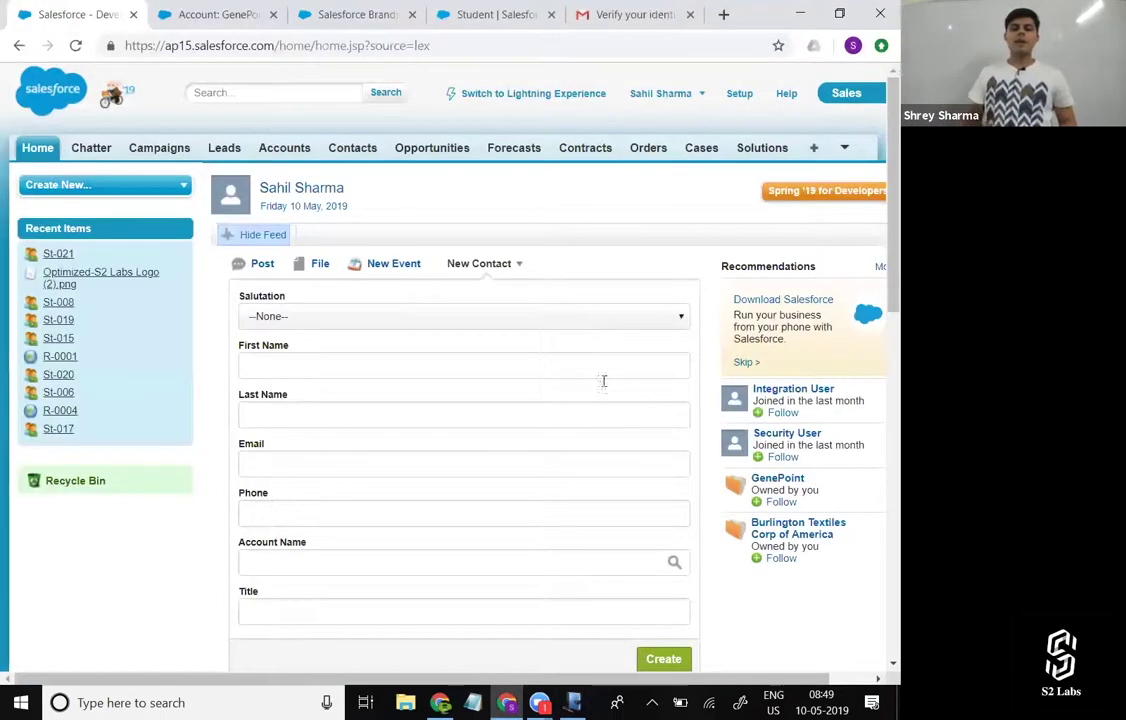
{"action": "left_click", "coordinate": [88, 152]}
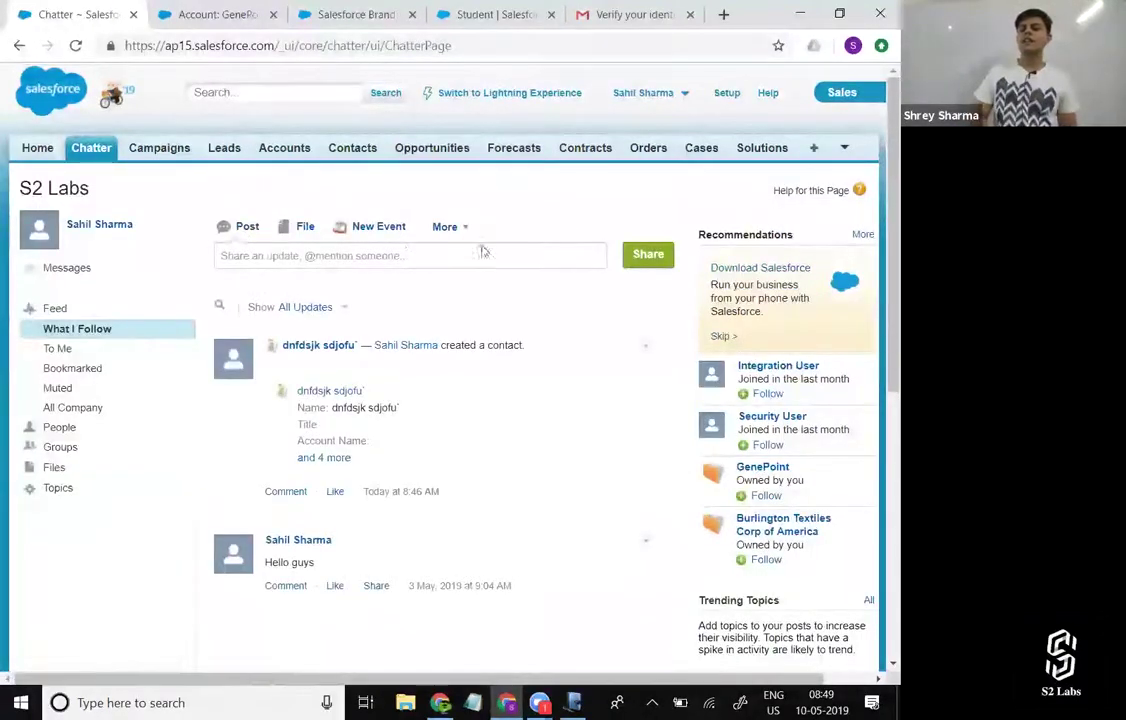
{"action": "left_click", "coordinate": [445, 227]}
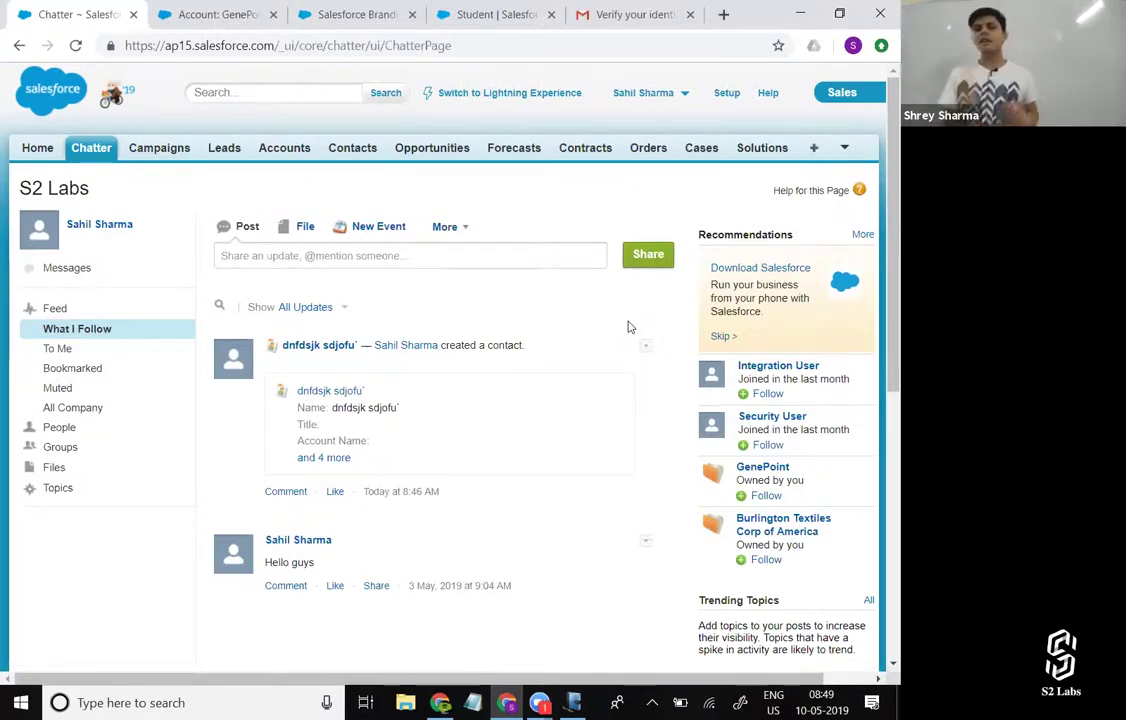
Open Setup in a new browser tab, search for "Global" and open the Global Actions page.
{"action": "middle_click", "coordinate": [733, 103]}
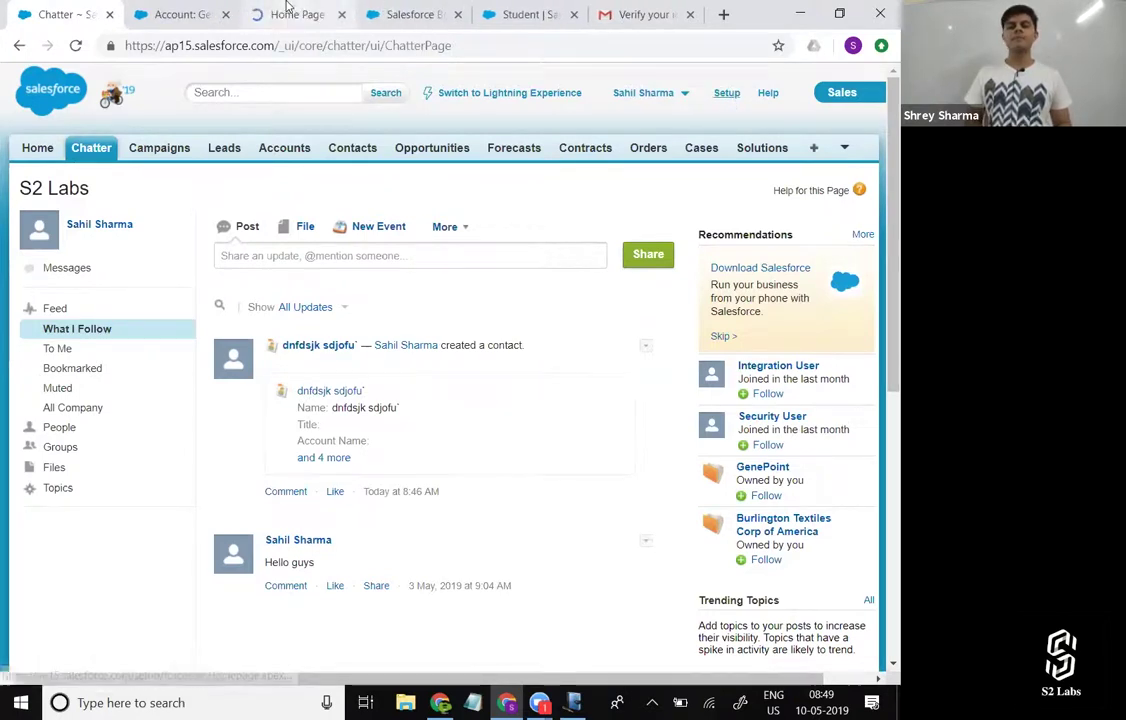
{"action": "left_click", "coordinate": [290, 14]}
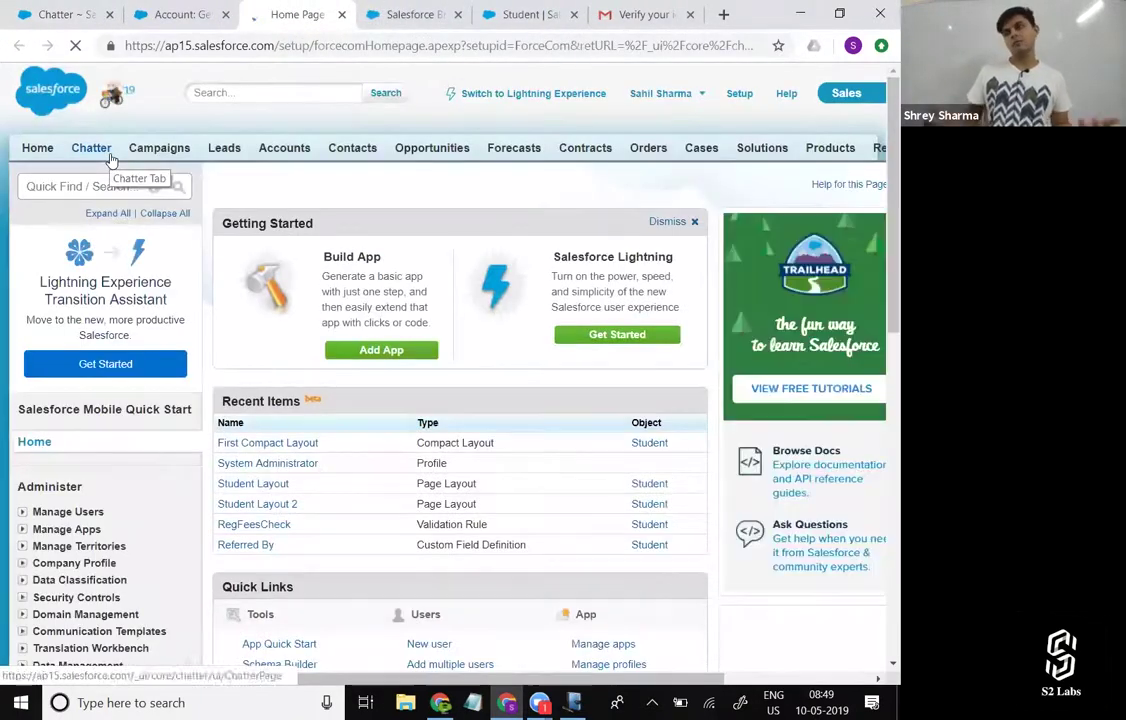
{"action": "left_click", "coordinate": [90, 193]}
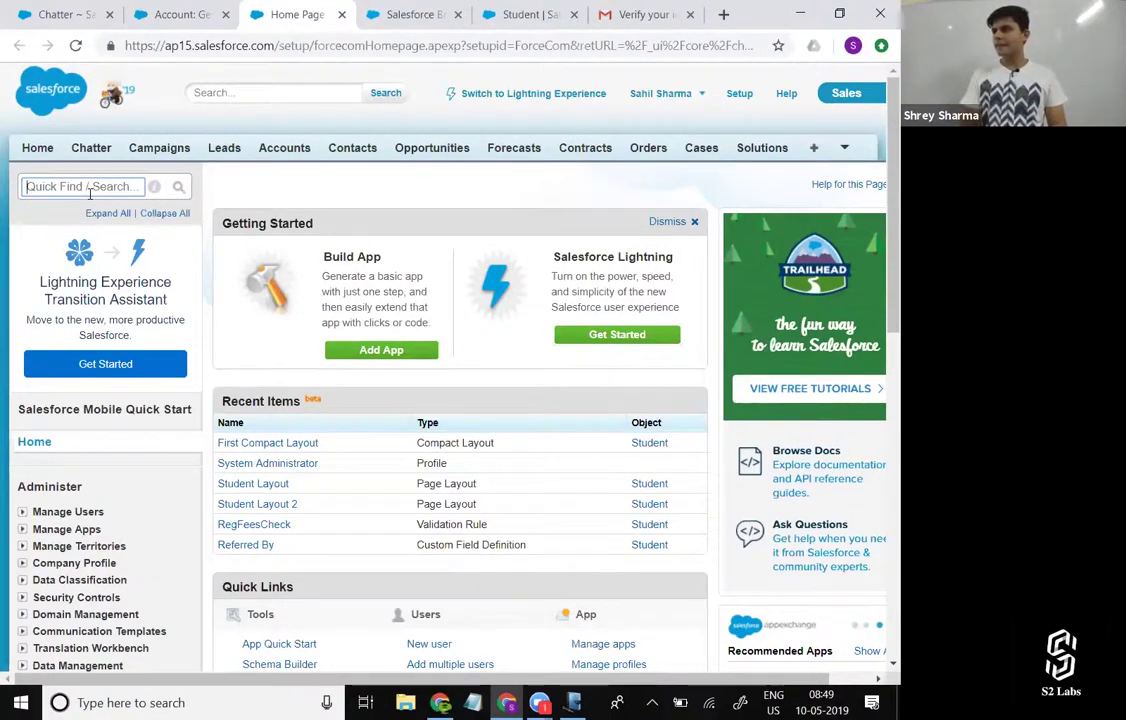
{"action": "type", "text": "Global"}
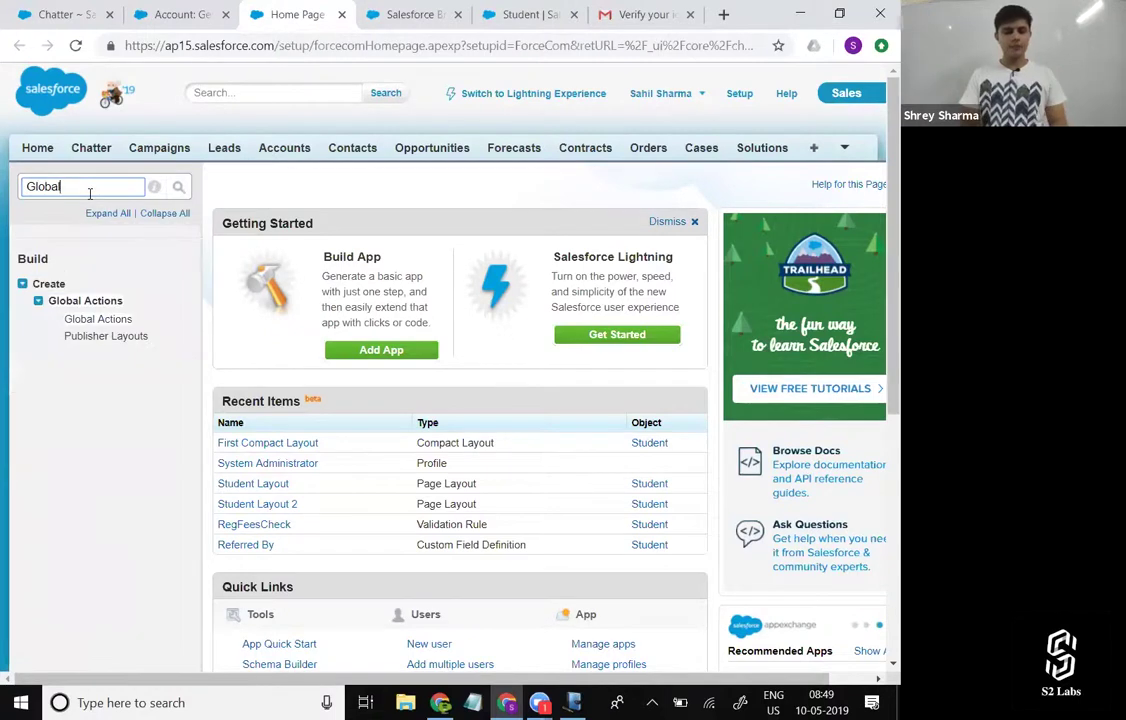
{"action": "left_click", "coordinate": [124, 321]}
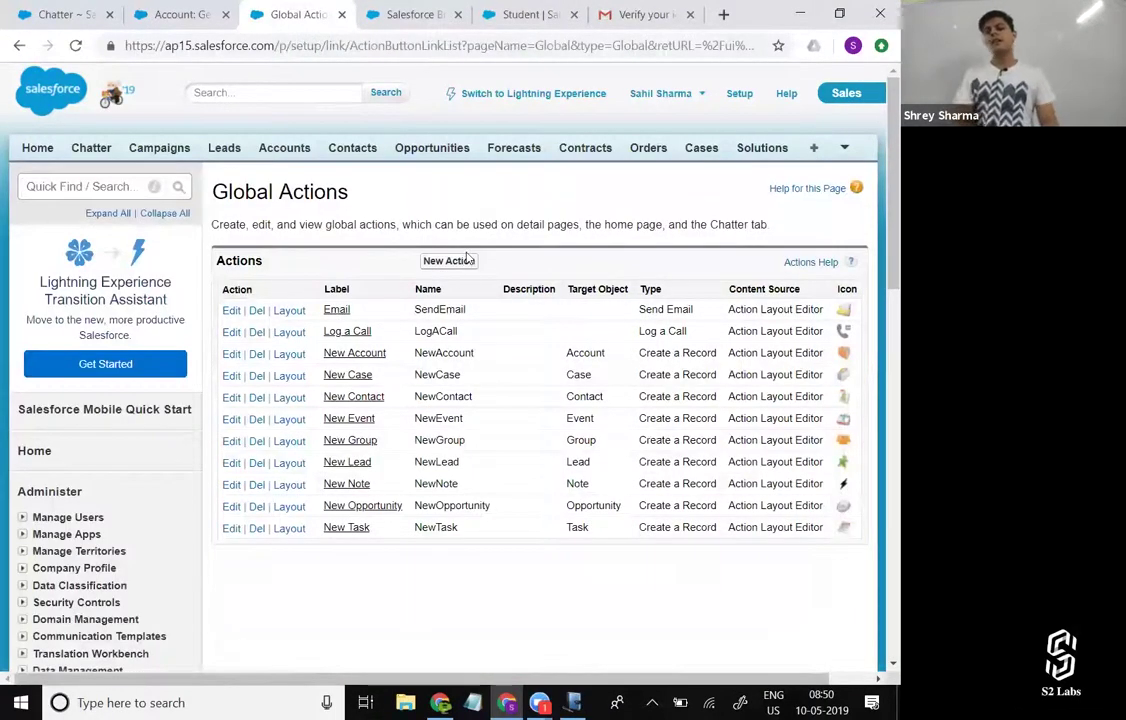
Start a new global action with the action type Create a Record and Student as its target object.
{"action": "left_click", "coordinate": [449, 262]}
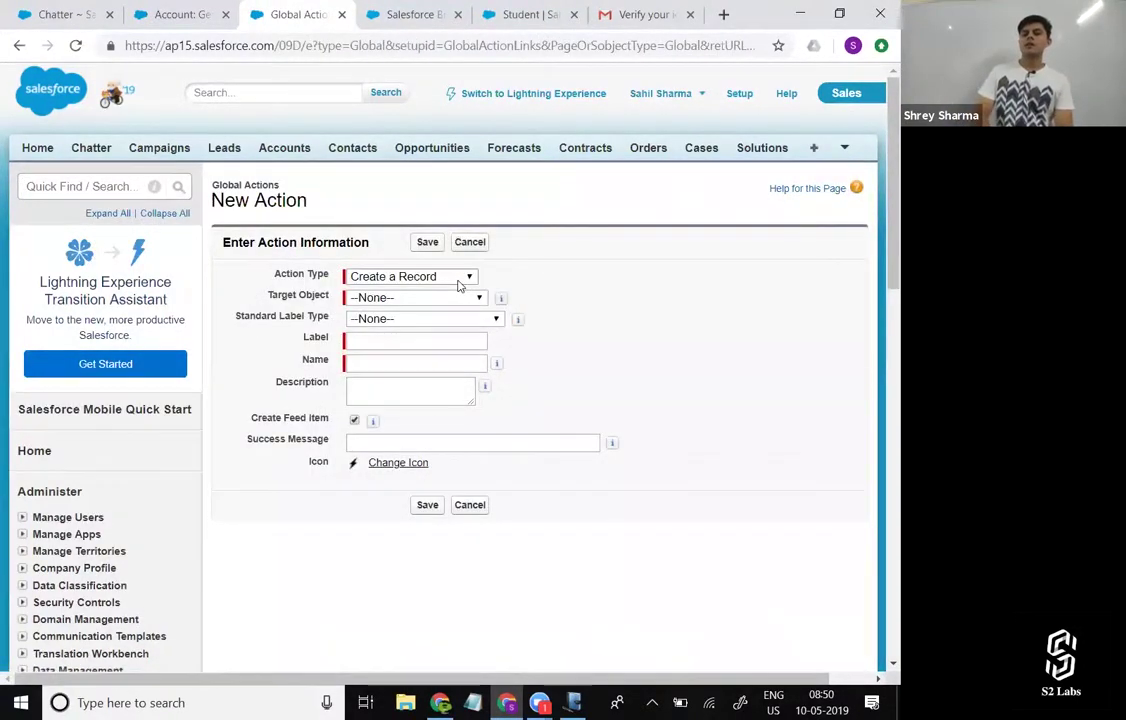
{"action": "left_click", "coordinate": [459, 284]}
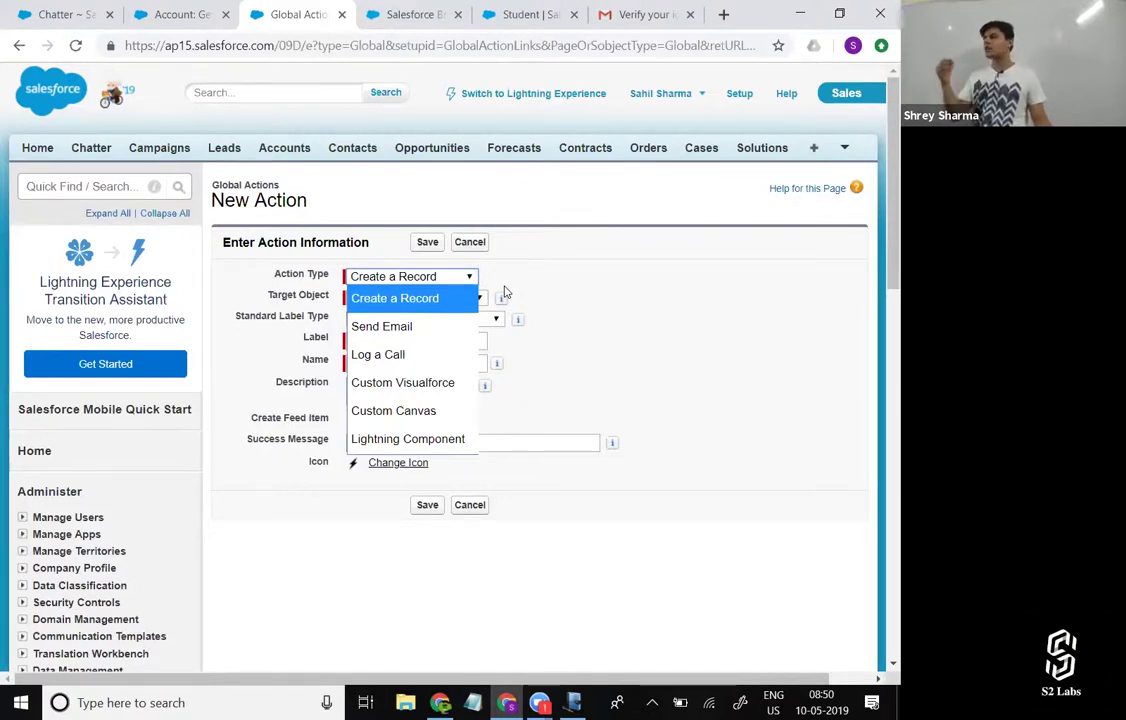
{"action": "left_click", "coordinate": [446, 310]}
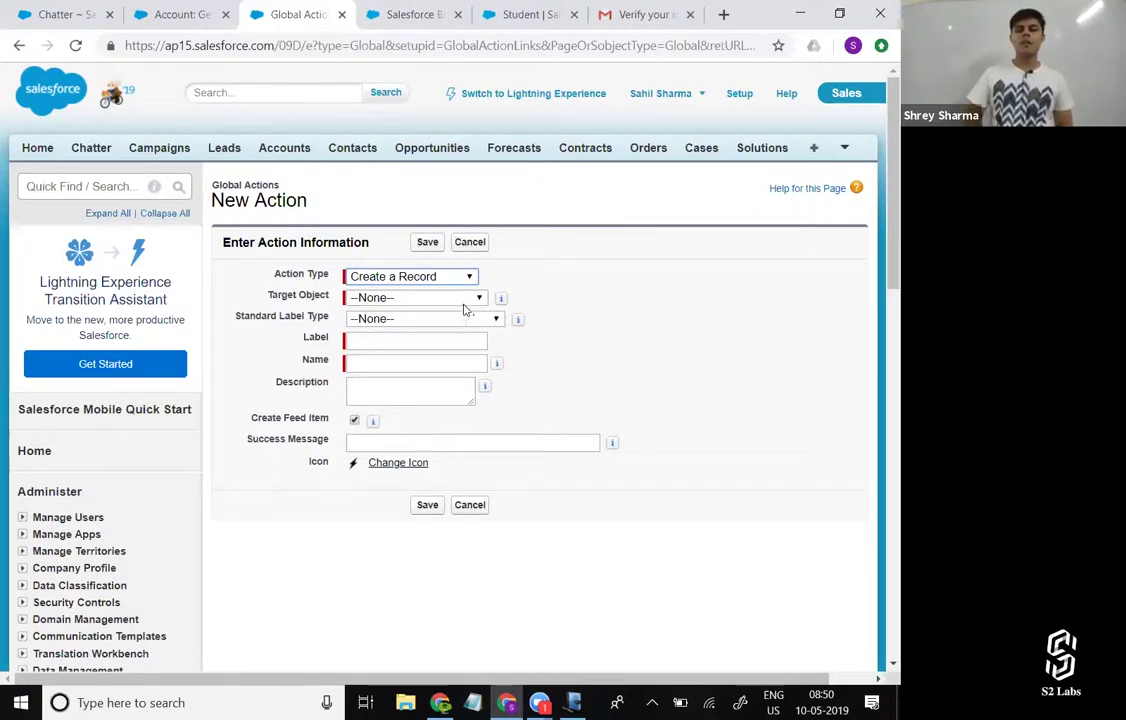
{"action": "left_click", "coordinate": [463, 300]}
{"action": "scroll", "coordinate": [417, 447], "scroll_direction": "down", "scroll_amount": 3}
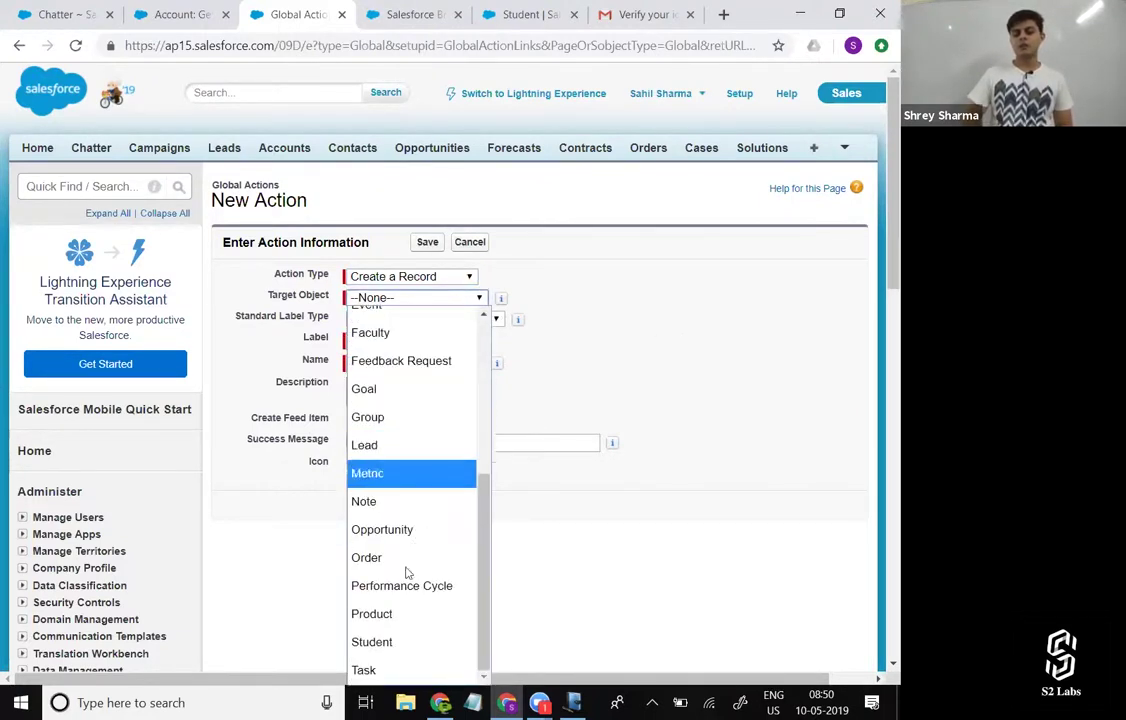
{"action": "left_click", "coordinate": [392, 641]}
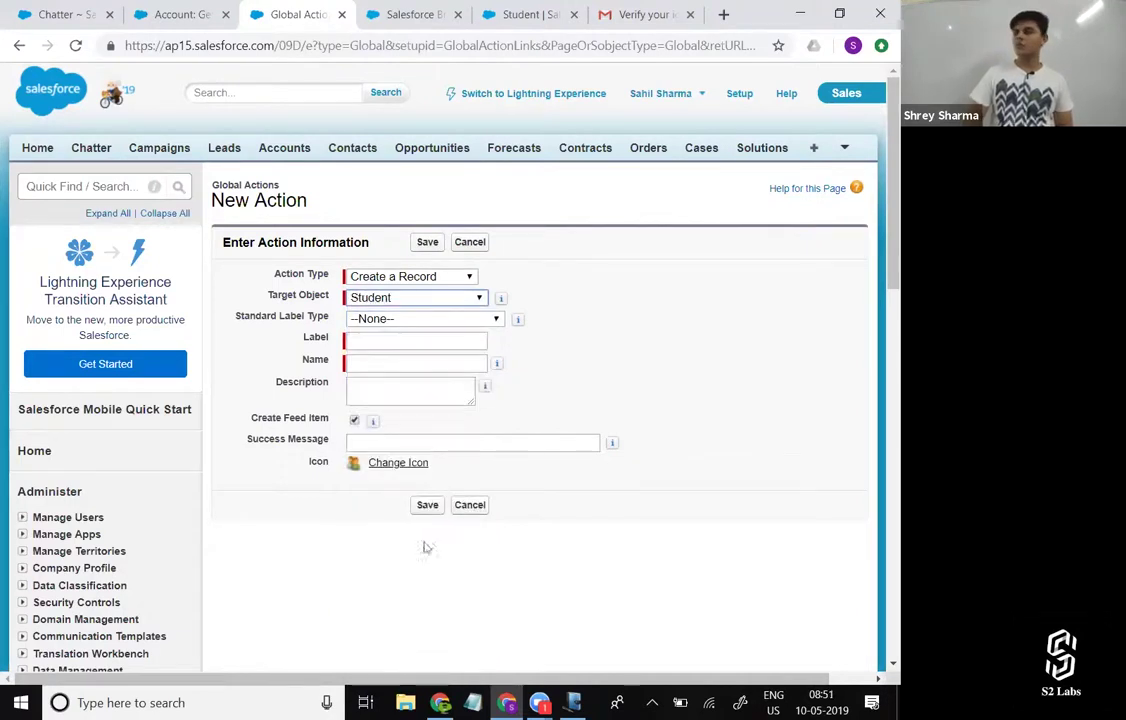
Set the action's standard label type to Quick [Record] and its name to NewStudentAction.
{"action": "left_click", "coordinate": [465, 318]}
{"action": "scroll", "coordinate": [444, 503], "scroll_direction": "down", "scroll_amount": 3}
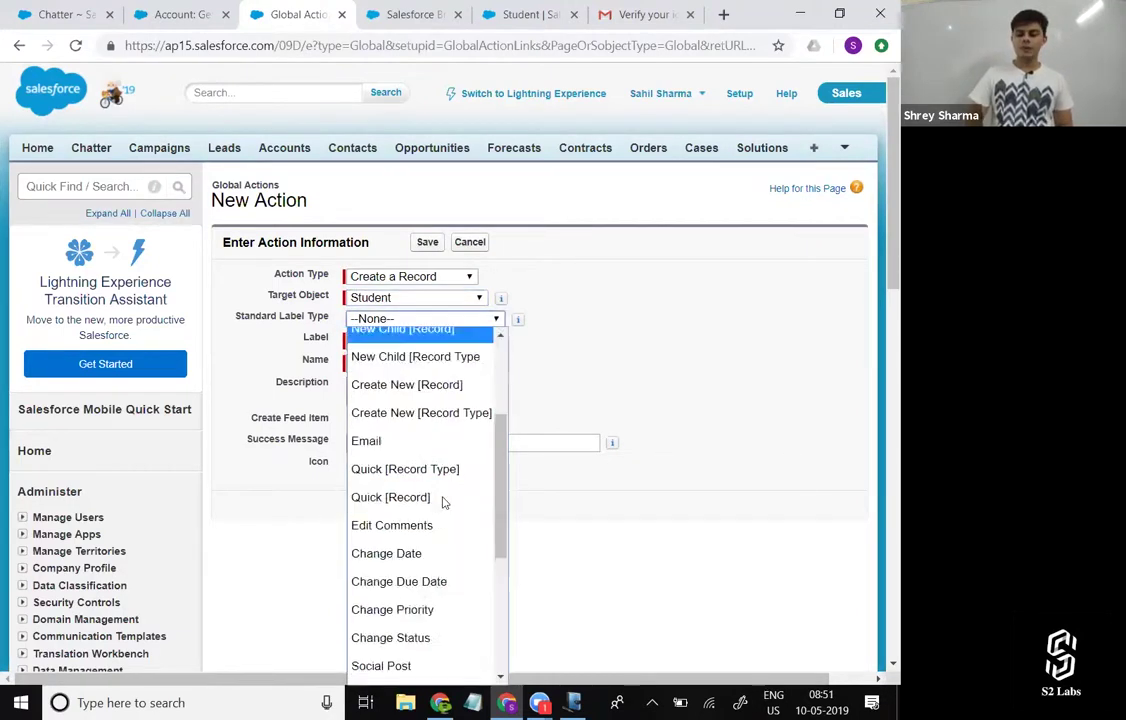
{"action": "scroll", "coordinate": [444, 500], "scroll_direction": "down", "scroll_amount": 3}
{"action": "scroll", "coordinate": [442, 480], "scroll_direction": "up", "scroll_amount": 2}
{"action": "scroll", "coordinate": [442, 476], "scroll_direction": "up", "scroll_amount": 1}
{"action": "left_click", "coordinate": [440, 449]}
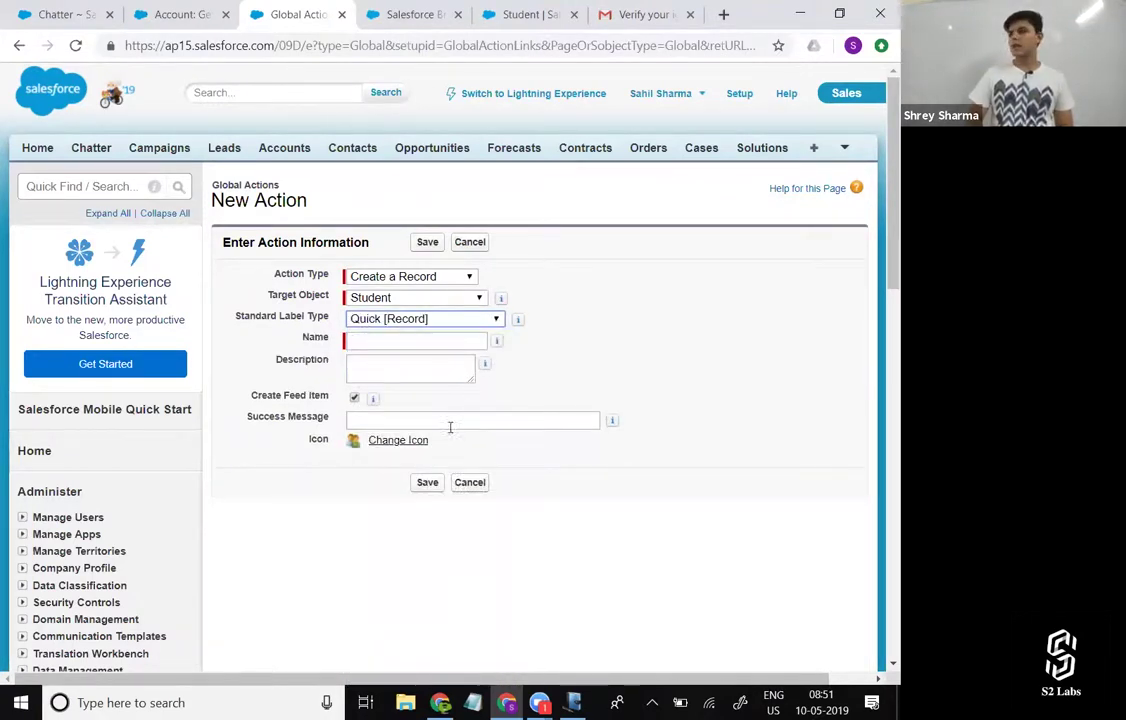
{"action": "left_click", "coordinate": [436, 340]}
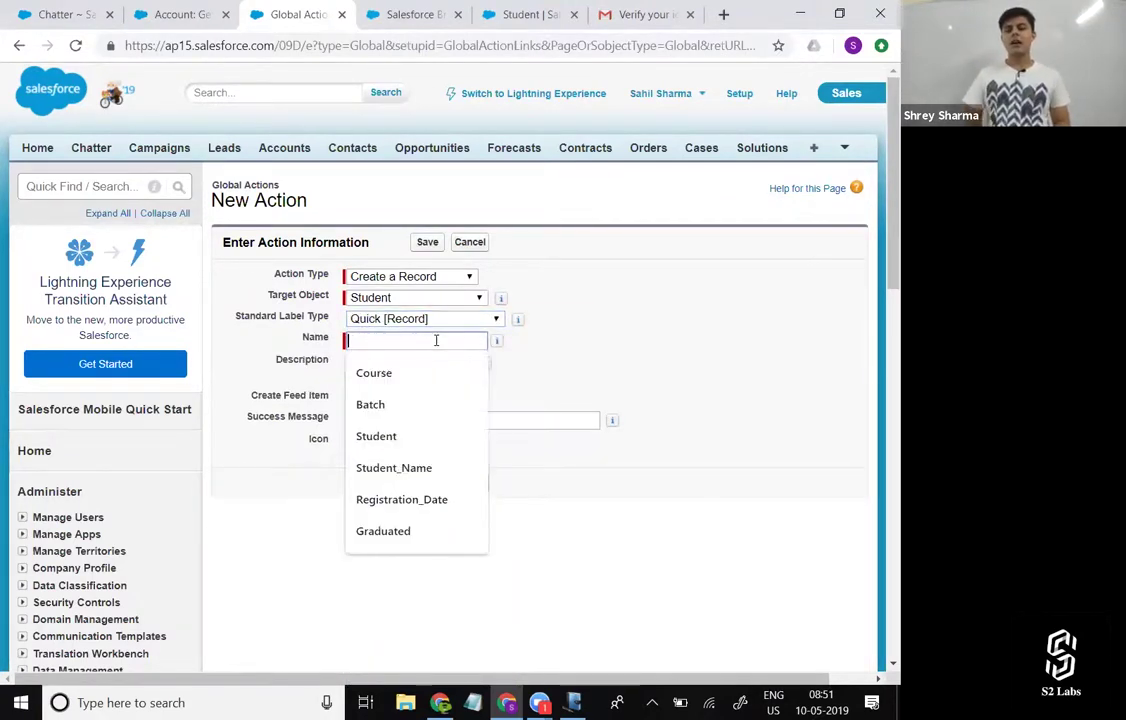
{"action": "type", "text": "NewStudentAction"}
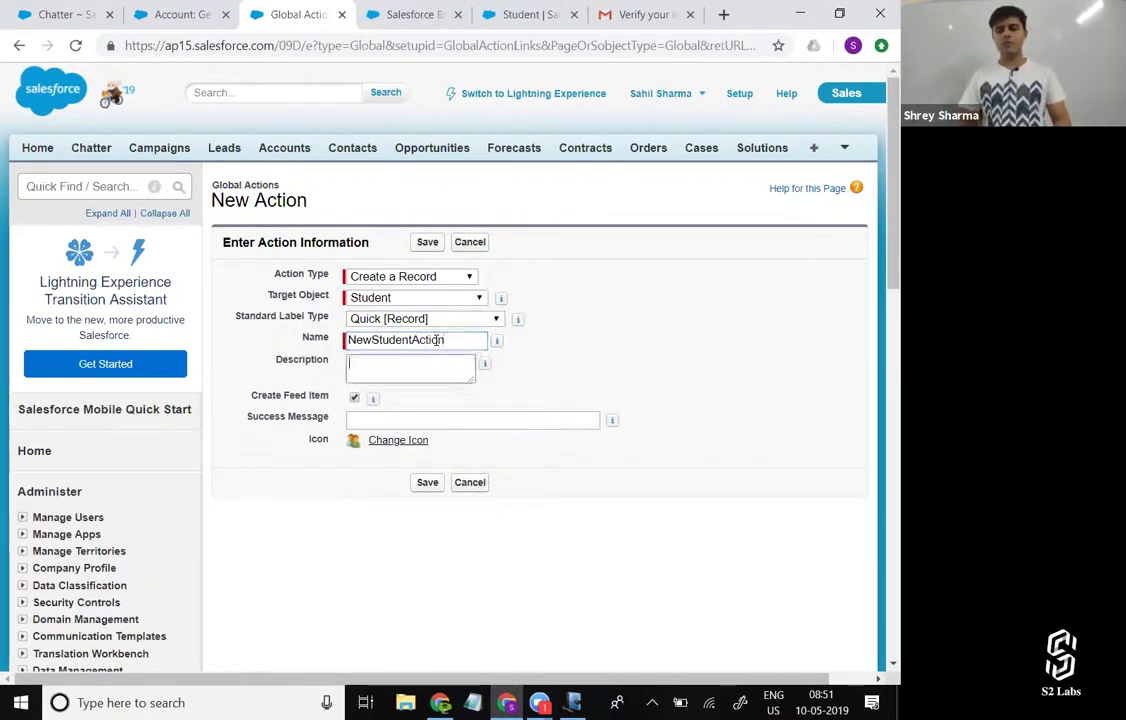
Enter the success message "Yayy!! A new student is registered." and save the new action.
{"action": "left_click", "coordinate": [452, 365]}
{"action": "scroll", "coordinate": [415, 381], "scroll_direction": "down", "scroll_amount": 1}
{"action": "left_click", "coordinate": [395, 388]}
{"action": "type", "text": "YEah"}
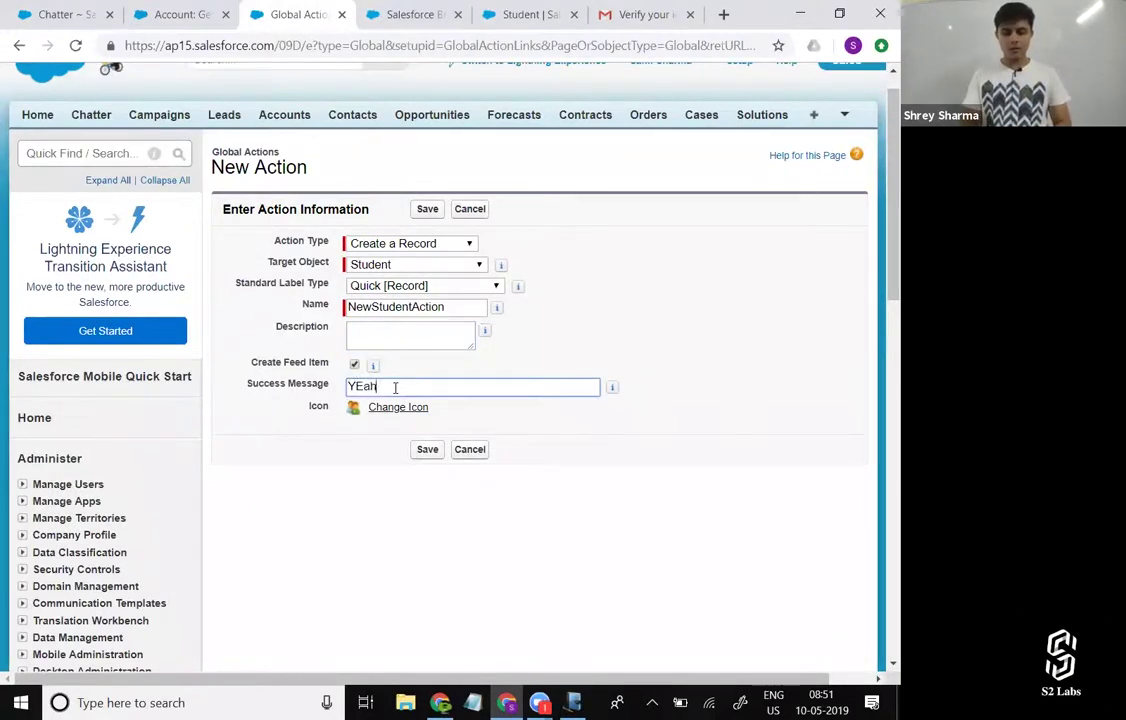
{"action": "key", "text": "BackSpace"}
{"action": "key", "text": "BackSpace"}
{"action": "type", "text": "ayy"}
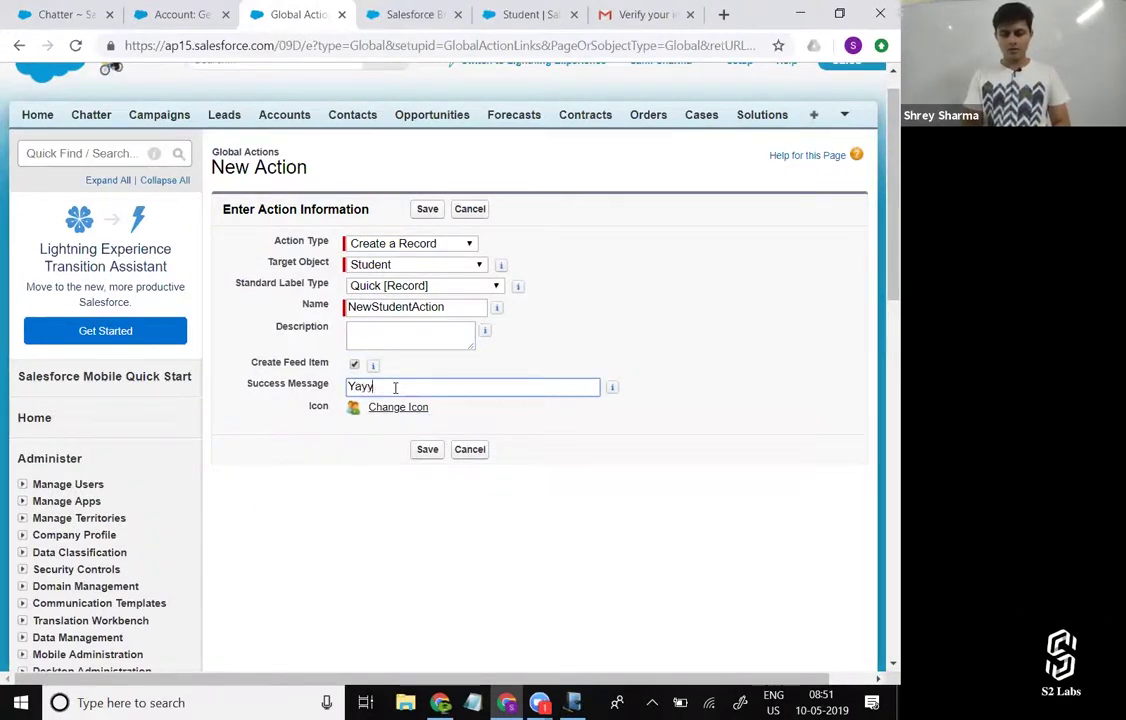
{"action": "type", "text": "!! A new"}
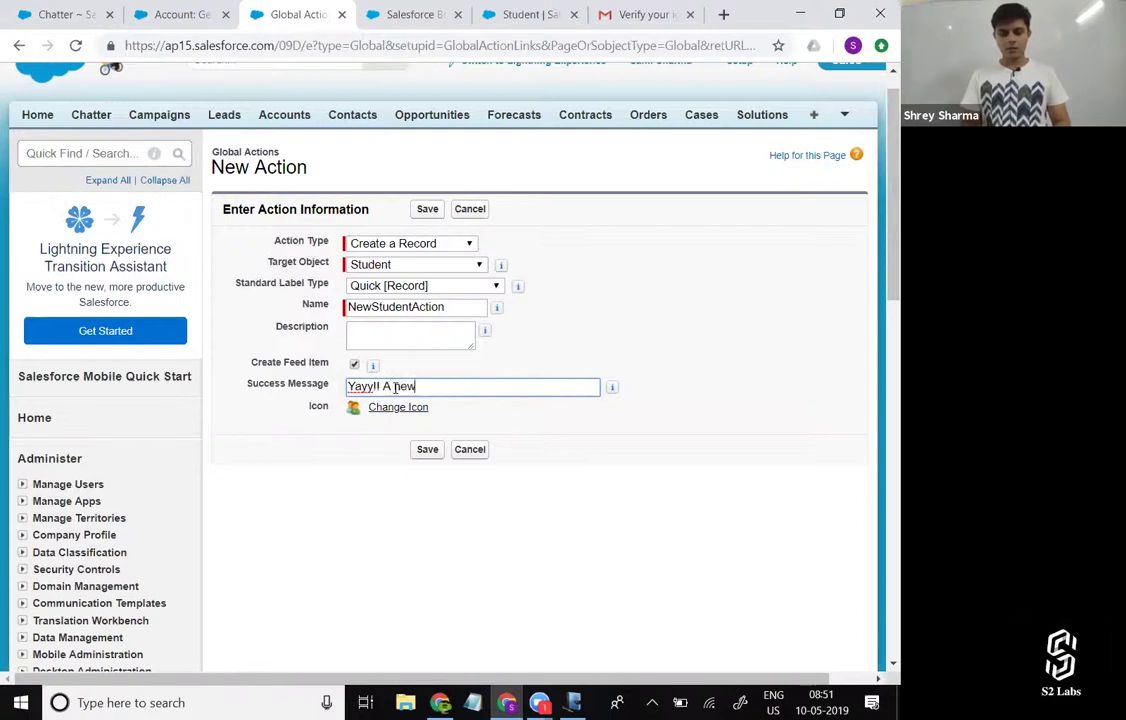
{"action": "type", "text": " student is re"}
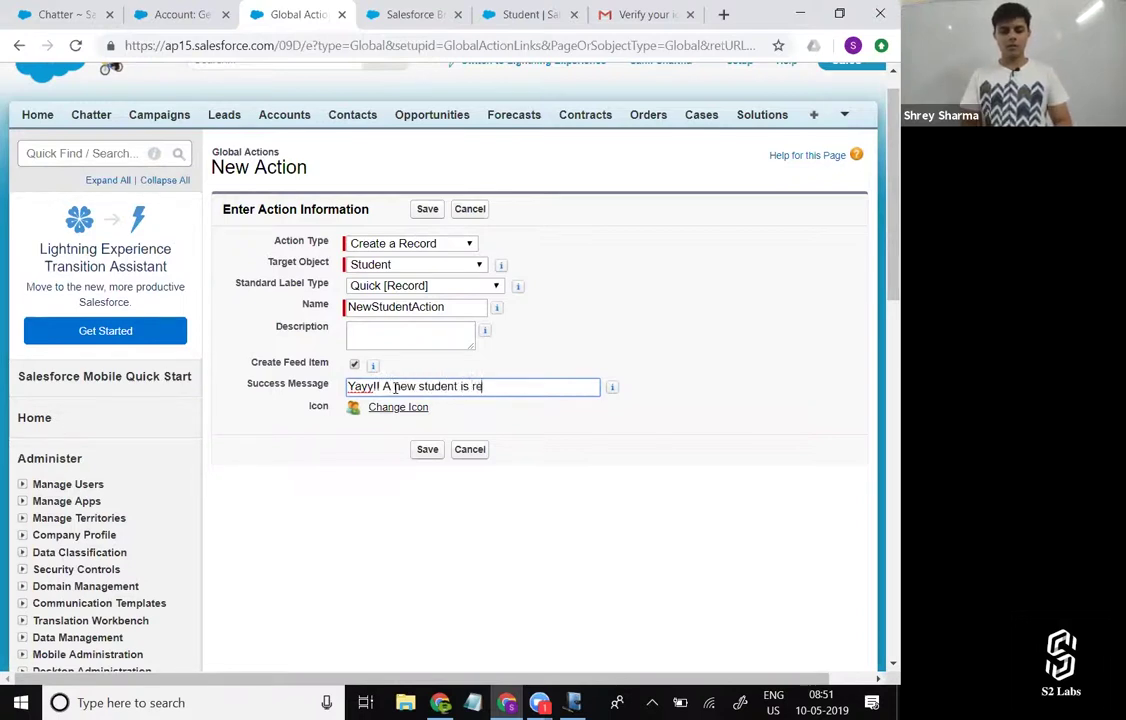
{"action": "type", "text": "gistered"}
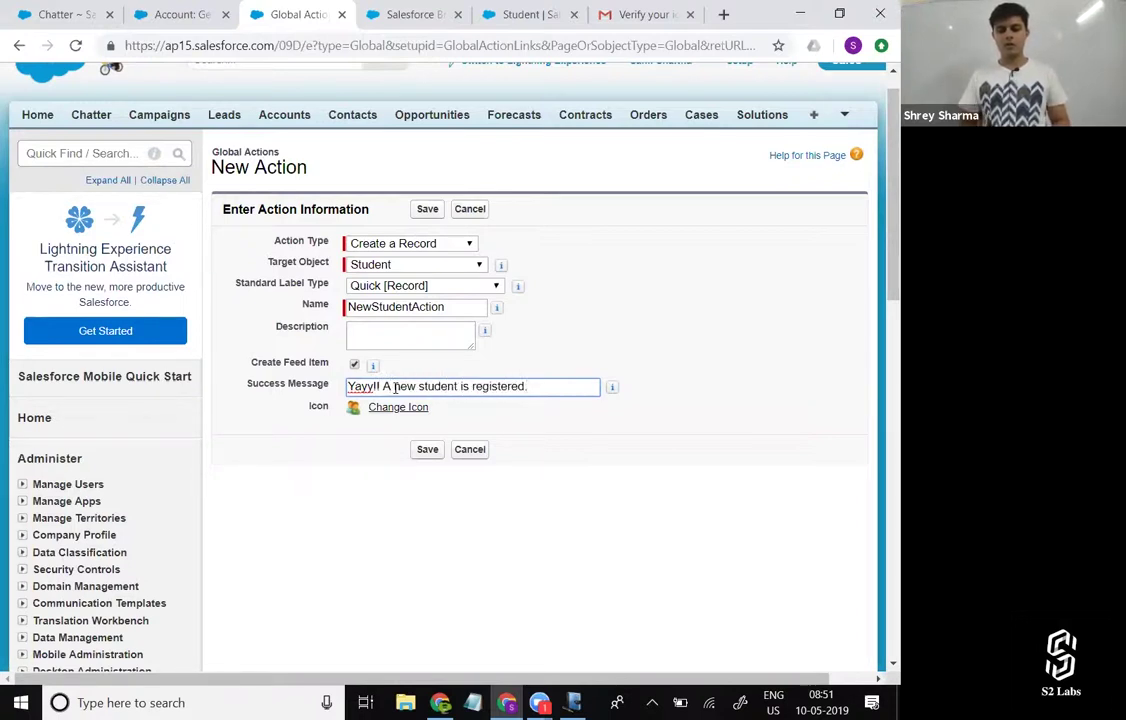
{"action": "left_click", "coordinate": [430, 450]}
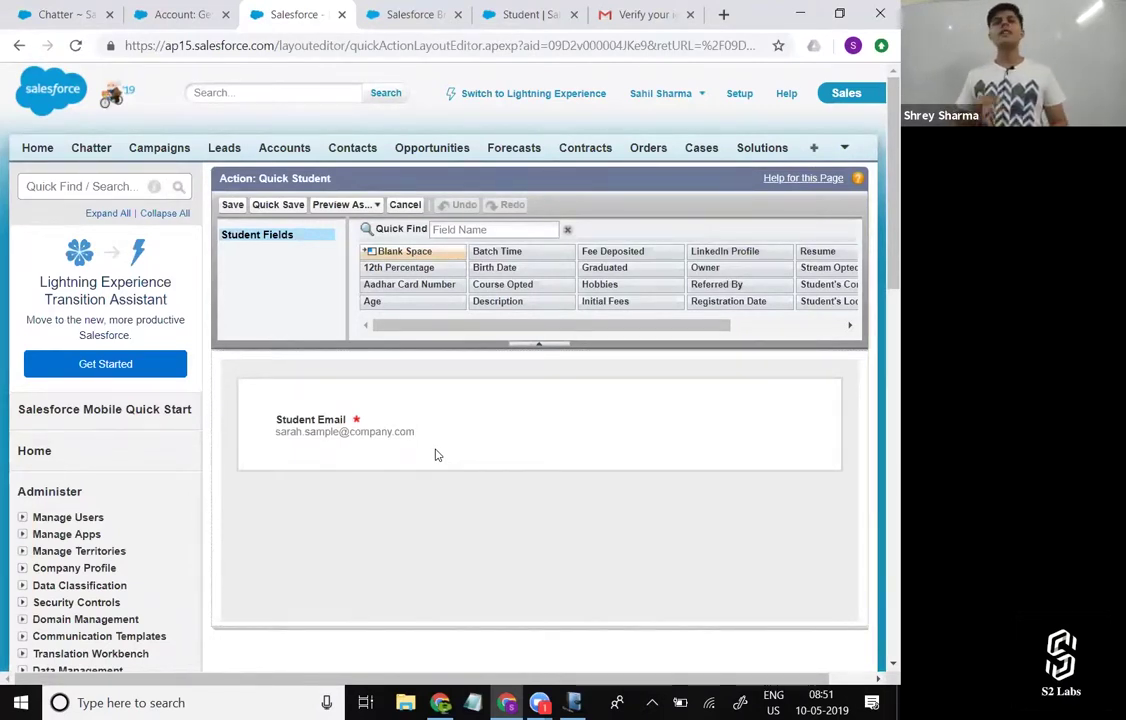
Switch to Windows Journal and draw a large box below "Object Specific Actions" with "Action Layout" handwritten inside its lower edge.
{"action": "key", "text": "alt+Tab"}
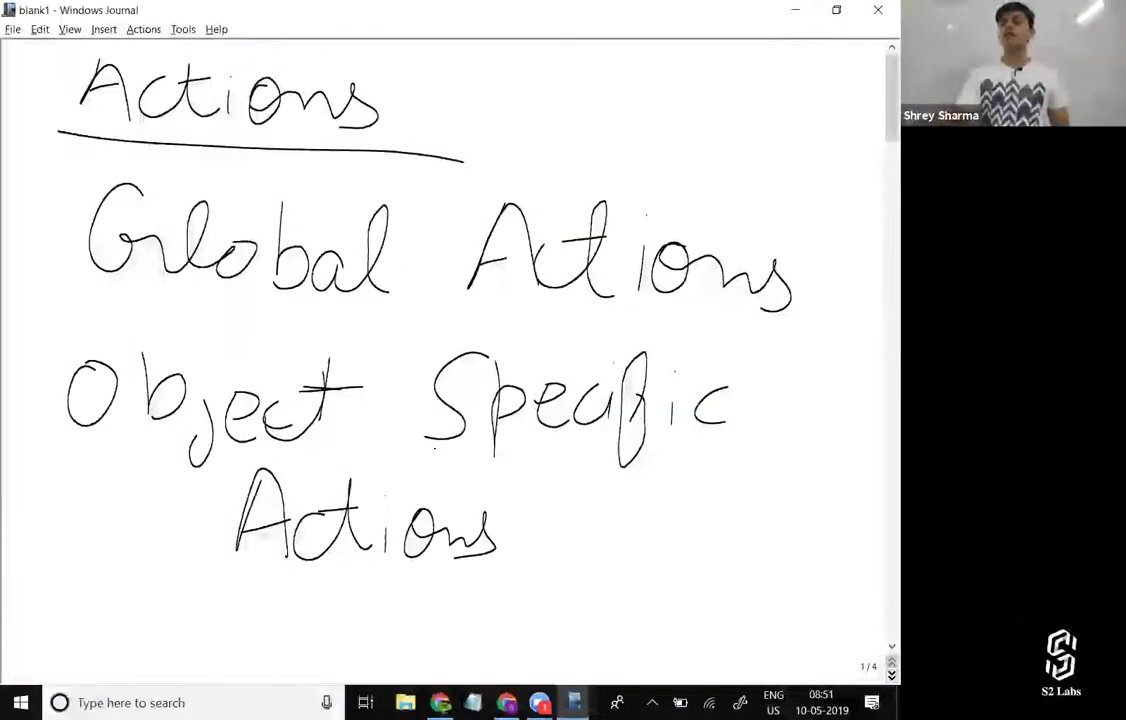
{"action": "left_click_drag", "start_coordinate": [890, 97], "coordinate": [889, 150]}
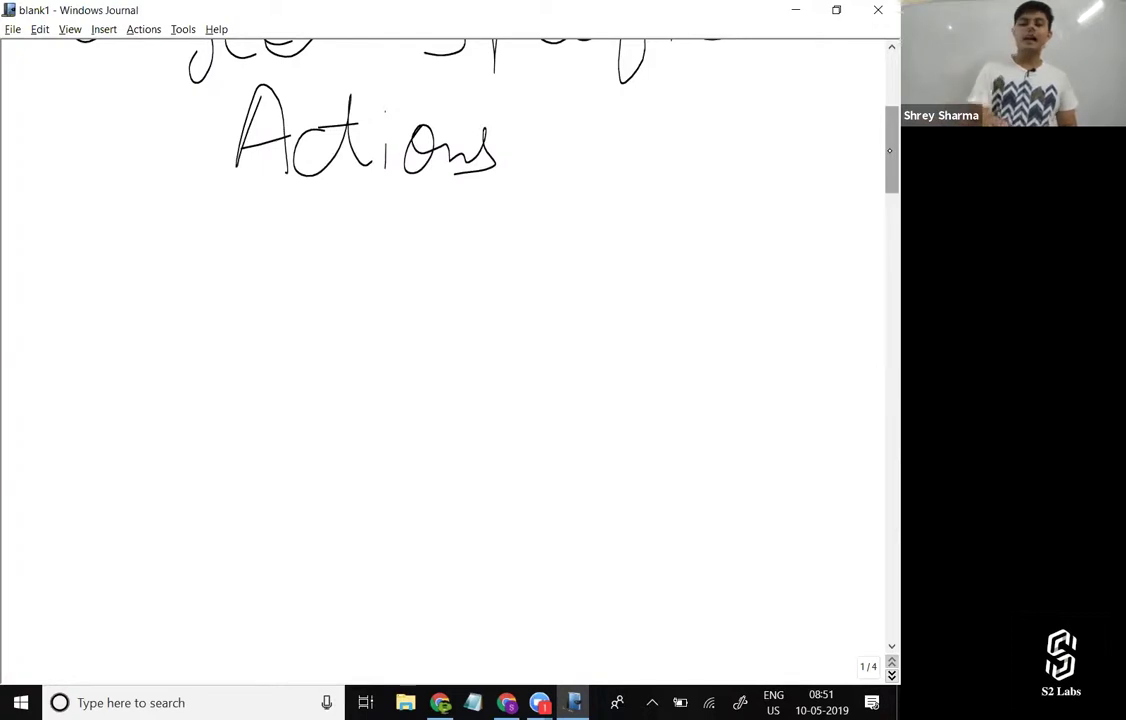
{"action": "mouse_move", "coordinate": [82, 234]}
{"action": "left_mouse_down"}
{"action": "mouse_move", "coordinate": [85, 512]}
{"action": "mouse_move", "coordinate": [641, 202]}
{"action": "mouse_move", "coordinate": [682, 498]}
{"action": "left_mouse_up"}
{"action": "mouse_move", "coordinate": [91, 503]}
{"action": "left_mouse_down"}
{"action": "mouse_move", "coordinate": [364, 534]}
{"action": "mouse_move", "coordinate": [676, 508]}
{"action": "left_mouse_up"}
{"action": "mouse_move", "coordinate": [112, 527]}
{"action": "left_mouse_down"}
{"action": "mouse_move", "coordinate": [155, 497]}
{"action": "mouse_move", "coordinate": [157, 528]}
{"action": "left_mouse_up"}
{"action": "mouse_move", "coordinate": [258, 485]}
{"action": "left_mouse_down"}
{"action": "mouse_move", "coordinate": [260, 520]}
{"action": "mouse_move", "coordinate": [296, 485]}
{"action": "mouse_move", "coordinate": [360, 512]}
{"action": "left_mouse_up"}
{"action": "mouse_move", "coordinate": [428, 513]}
{"action": "left_mouse_down"}
{"action": "mouse_move", "coordinate": [507, 500]}
{"action": "mouse_move", "coordinate": [527, 540]}
{"action": "left_mouse_up"}
{"action": "mouse_move", "coordinate": [596, 460]}
{"action": "left_mouse_down"}
{"action": "mouse_move", "coordinate": [580, 485]}
{"action": "mouse_move", "coordinate": [632, 500]}
{"action": "left_mouse_up"}
{"action": "left_click_drag", "start_coordinate": [652, 438], "coordinate": [648, 502]}
{"action": "left_click_drag", "start_coordinate": [632, 458], "coordinate": [662, 452]}
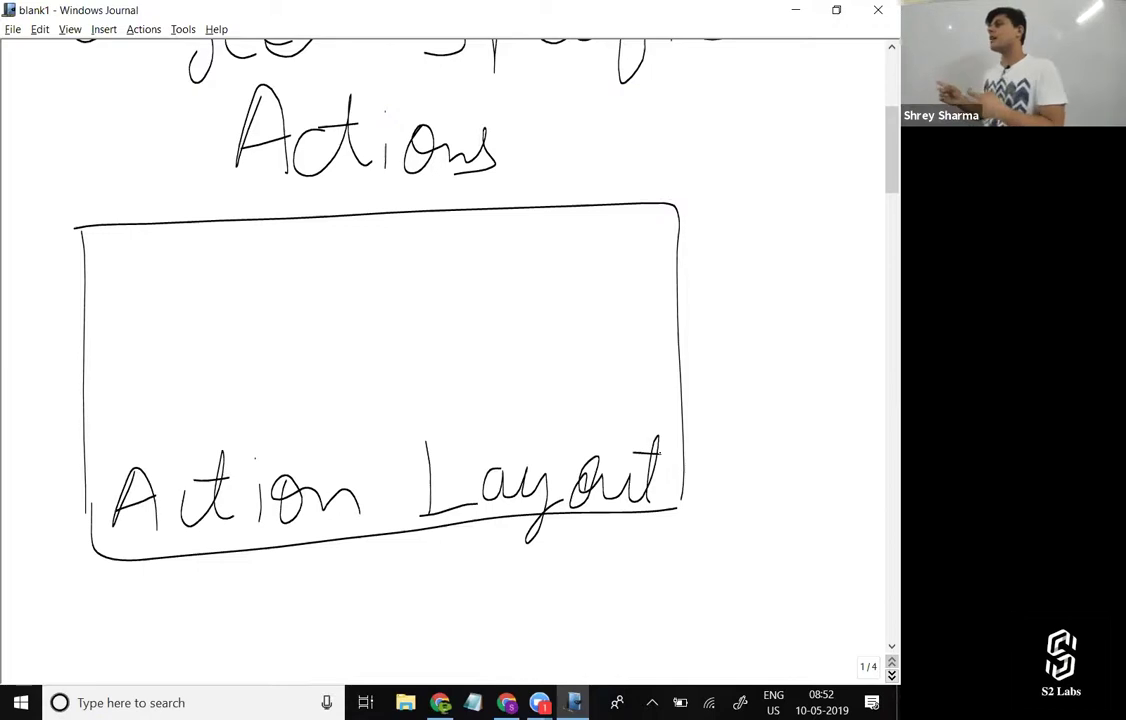
Switch back to Salesforce and add Student Name above Student Email and Student's Contact in the second column of the action layout.
{"action": "key", "text": "alt+Tab"}
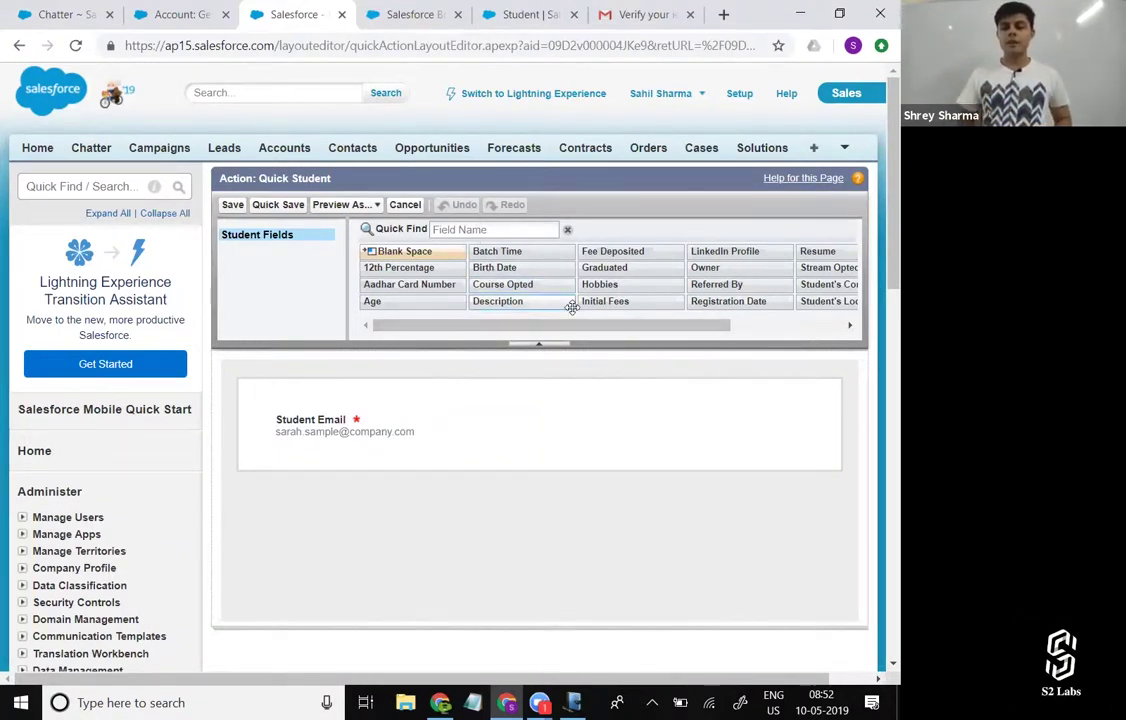
{"action": "scroll", "coordinate": [625, 299], "scroll_direction": "right", "scroll_amount": 1}
{"action": "scroll", "coordinate": [626, 297], "scroll_direction": "right", "scroll_amount": 3}
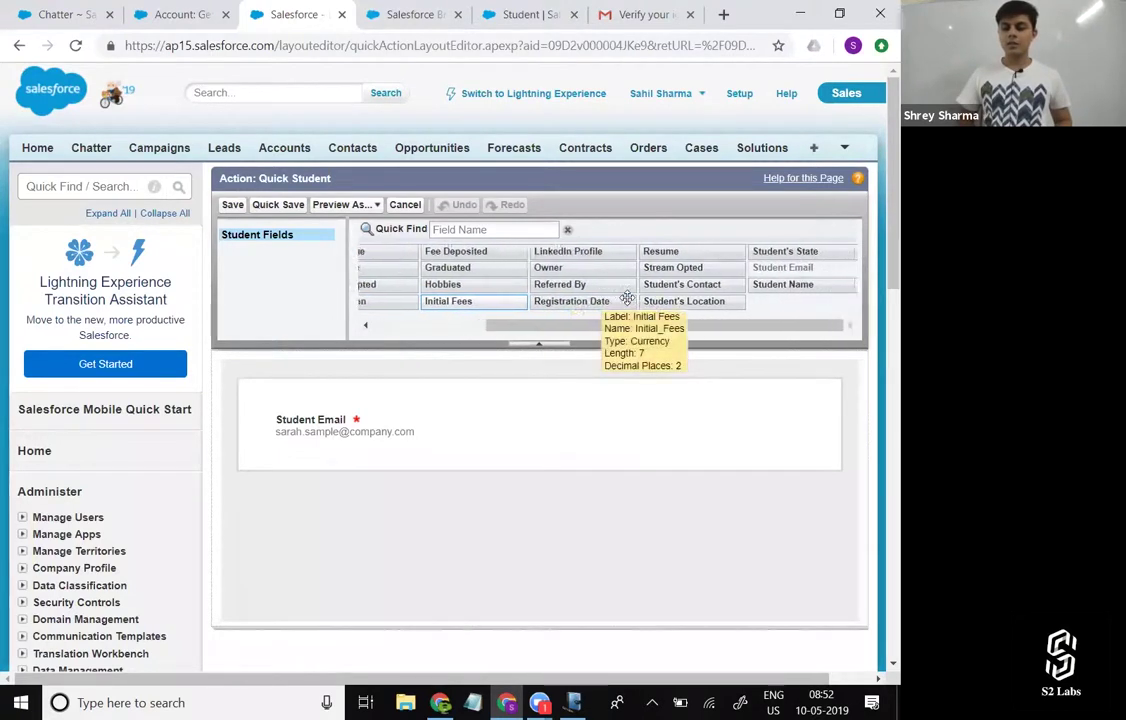
{"action": "left_click_drag", "start_coordinate": [761, 284], "coordinate": [360, 408]}
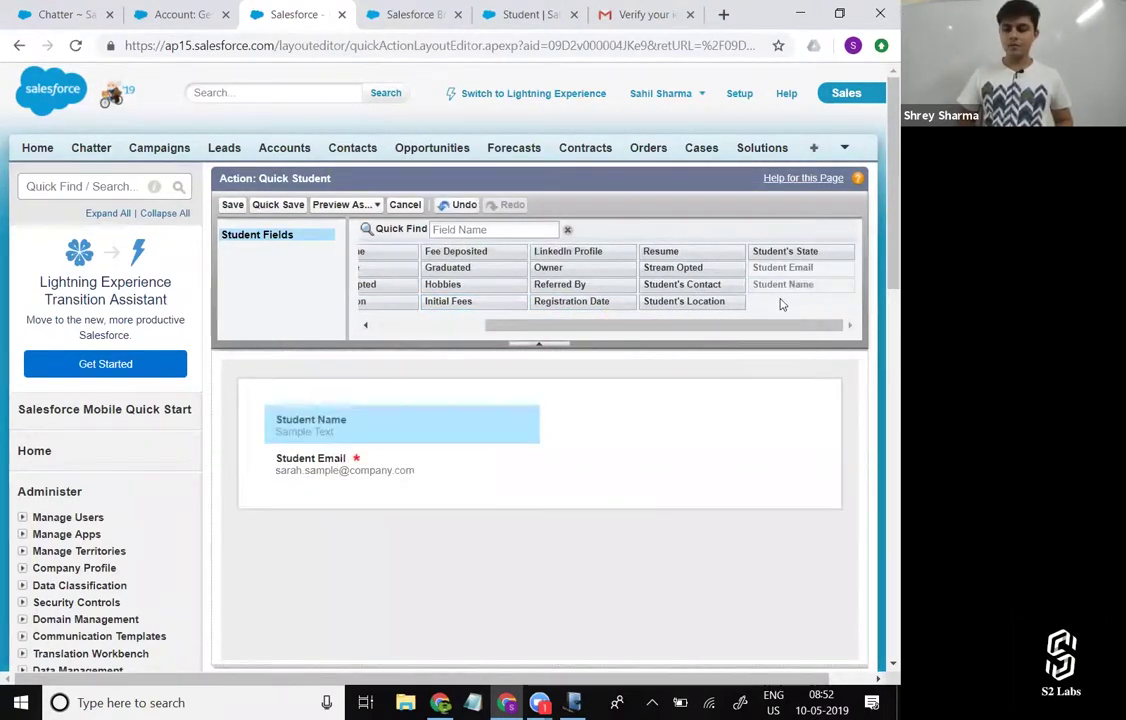
{"action": "left_click_drag", "start_coordinate": [630, 284], "coordinate": [605, 460]}
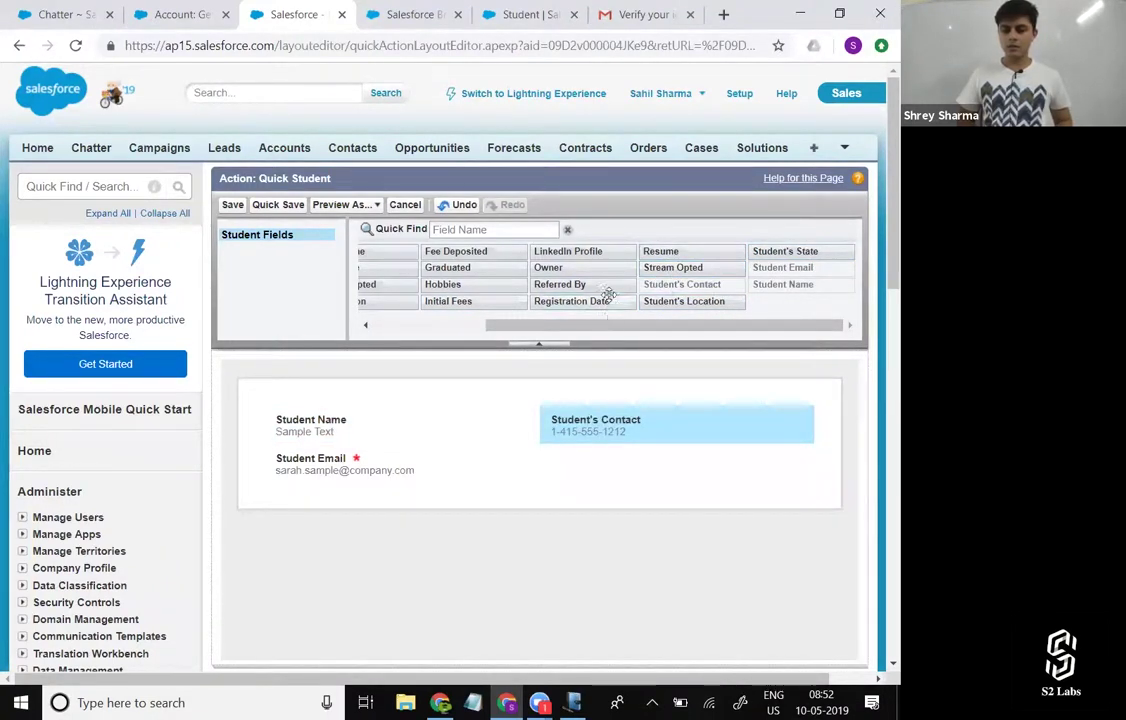
Add the Initial Fees field beneath Student's Contact and save the action layout.
{"action": "scroll", "coordinate": [608, 295], "scroll_direction": "left", "scroll_amount": 2}
{"action": "scroll", "coordinate": [608, 295], "scroll_direction": "left", "scroll_amount": 5}
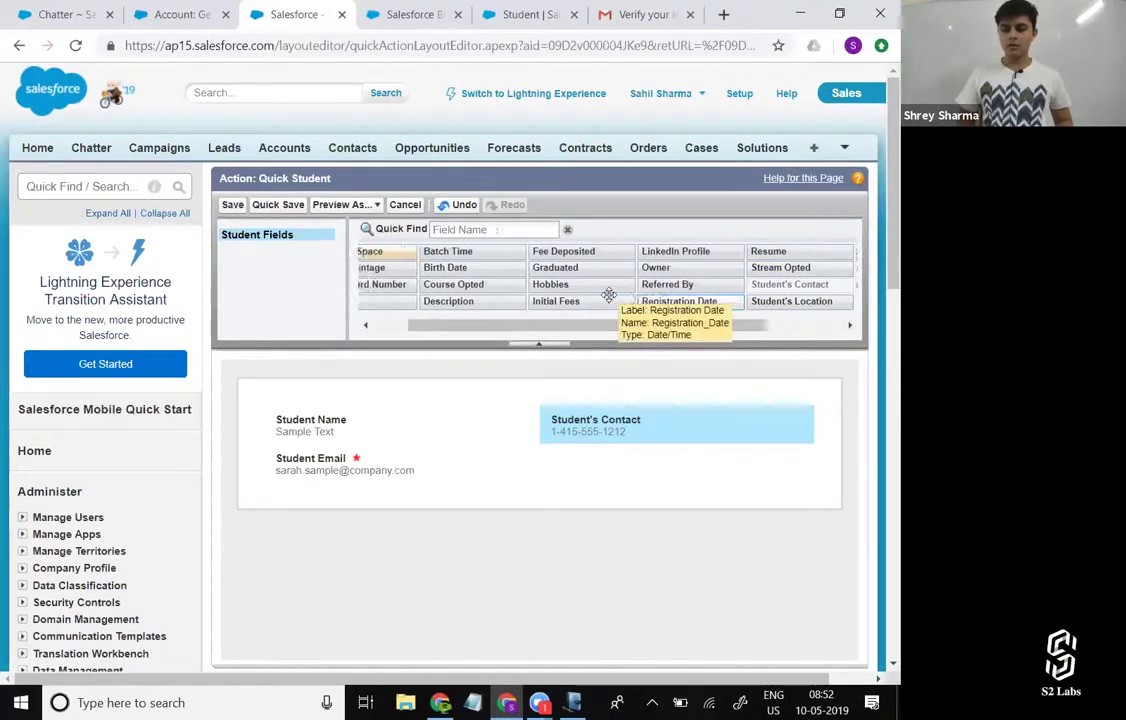
{"action": "left_click_drag", "start_coordinate": [625, 304], "coordinate": [603, 465]}
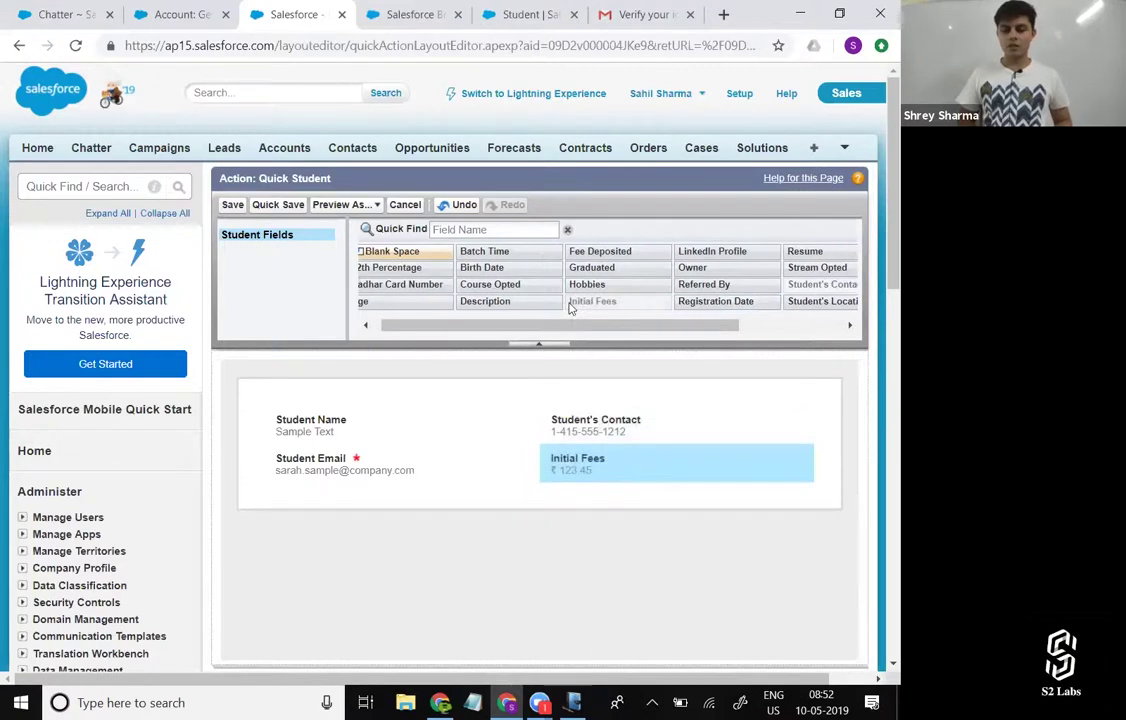
{"action": "scroll", "coordinate": [570, 308], "scroll_direction": "left", "scroll_amount": 1}
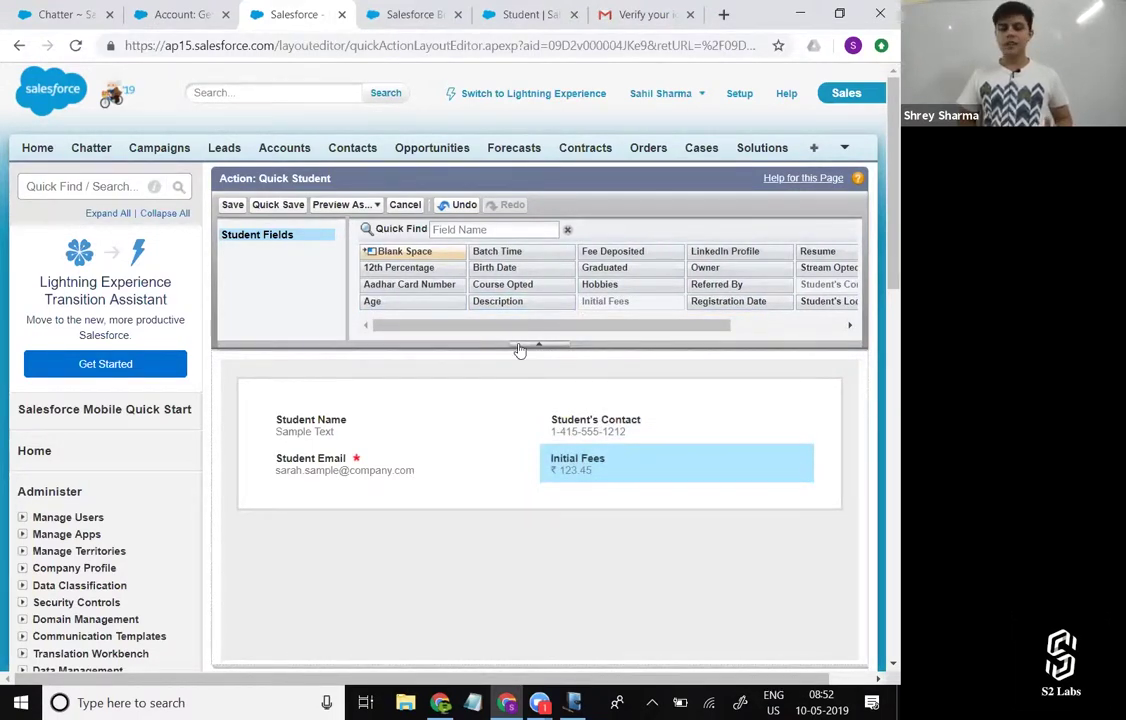
{"action": "left_click", "coordinate": [233, 205]}
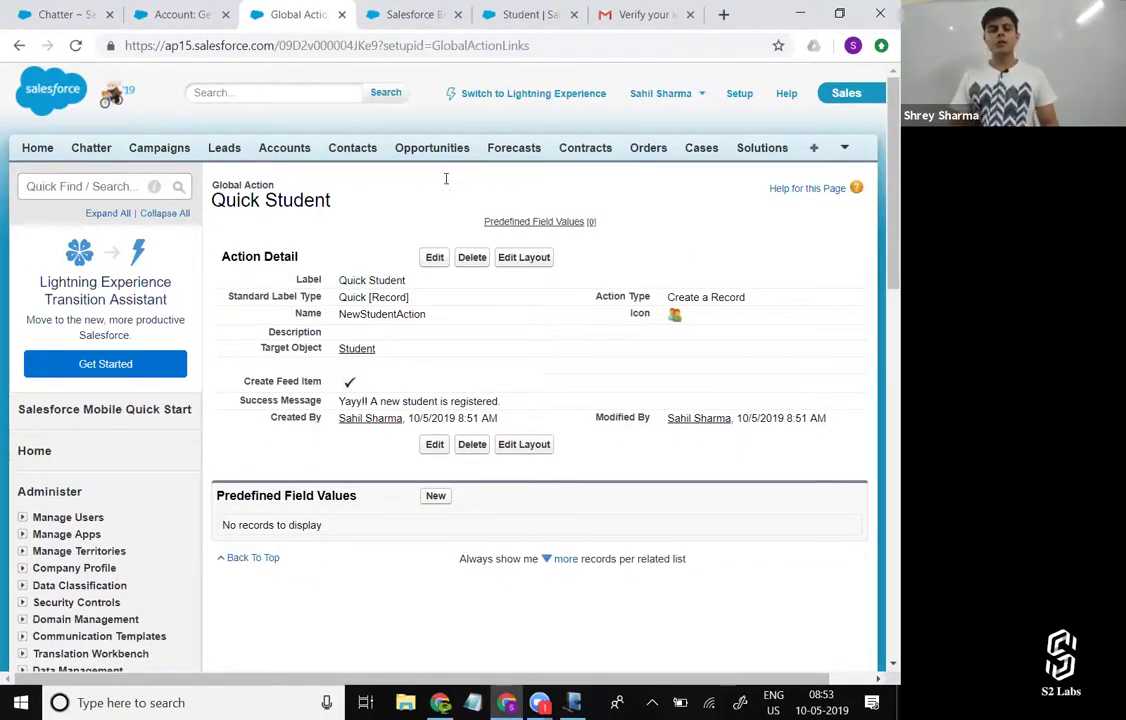
Open the Salesforce home page in a new browser tab and examine the publisher's additional actions.
{"action": "left_click", "coordinate": [38, 150]}
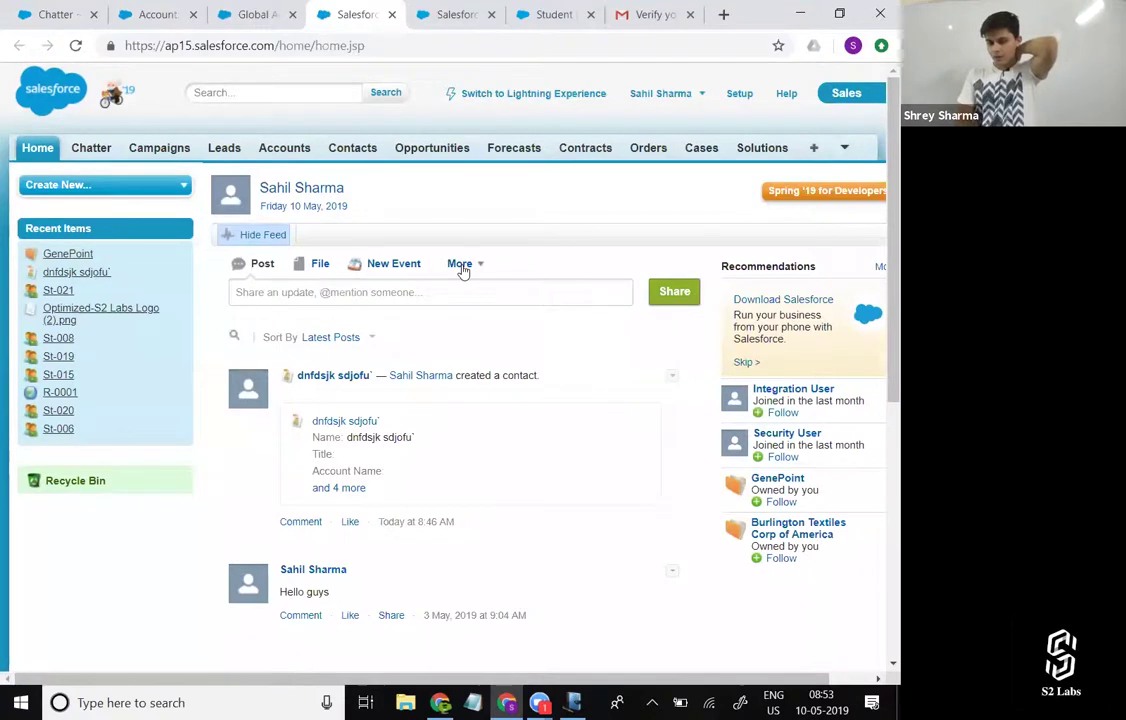
{"action": "left_click", "coordinate": [462, 263]}
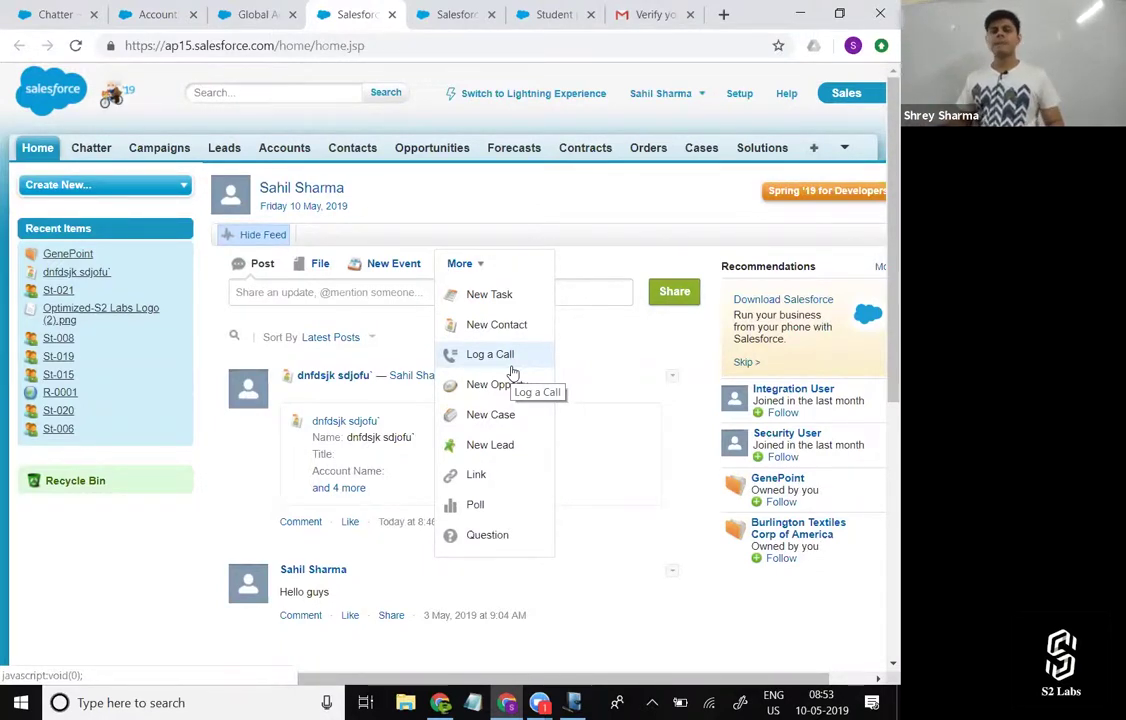
Switch to Windows Journal and handwrite "Publisher Layout" below the "Action Layout" box.
{"action": "key", "text": "alt+Tab"}
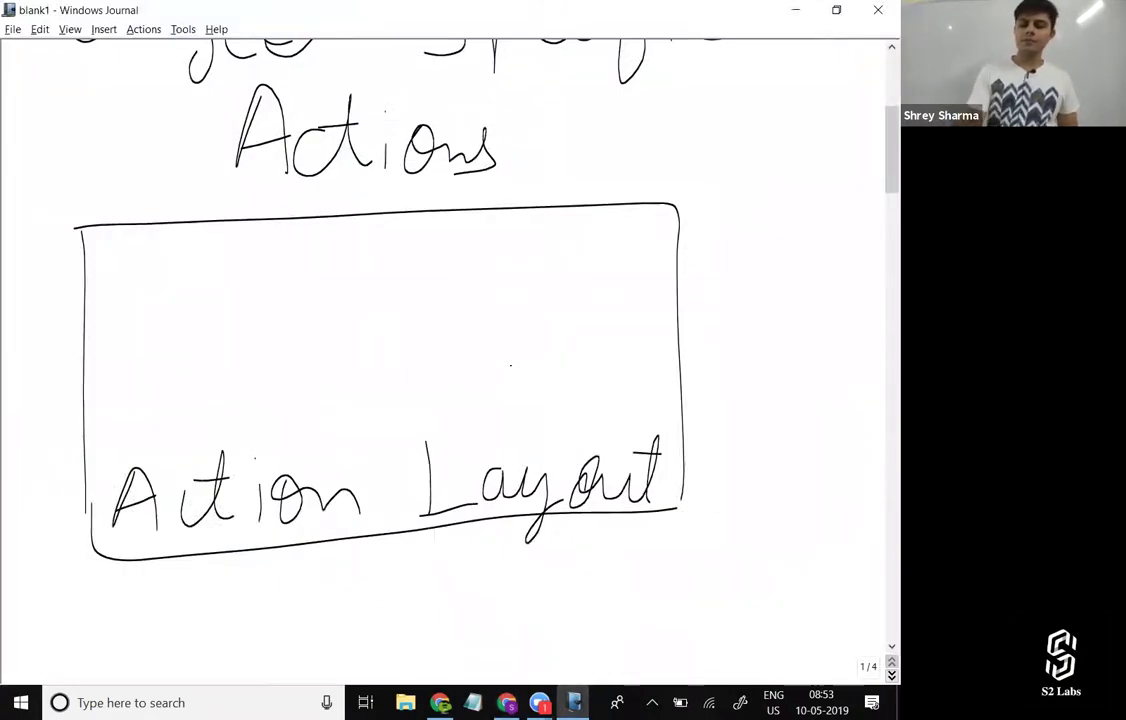
{"action": "scroll", "coordinate": [889, 204], "scroll_direction": "down", "scroll_amount": 5}
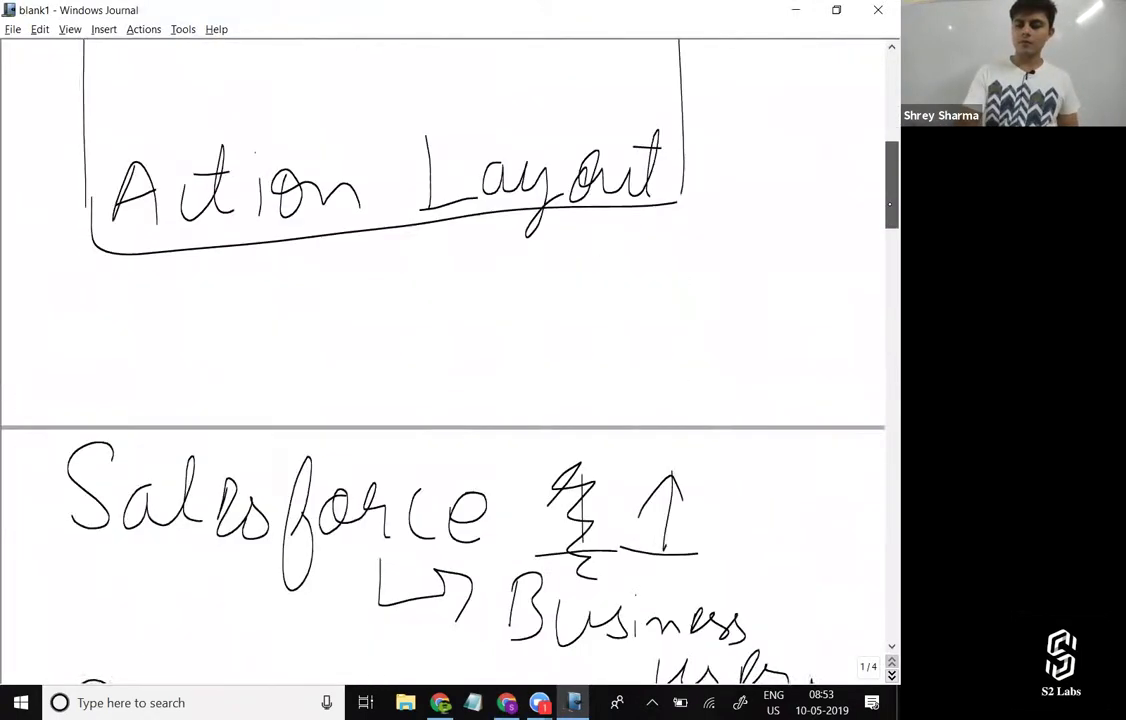
{"action": "mouse_move", "coordinate": [80, 209]}
{"action": "left_mouse_down"}
{"action": "mouse_move", "coordinate": [86, 268]}
{"action": "mouse_move", "coordinate": [177, 225]}
{"action": "mouse_move", "coordinate": [184, 266]}
{"action": "mouse_move", "coordinate": [232, 262]}
{"action": "left_mouse_up"}
{"action": "left_click_drag", "start_coordinate": [263, 236], "coordinate": [264, 270]}
{"action": "left_click", "coordinate": [267, 218]}
{"action": "left_click_drag", "start_coordinate": [300, 230], "coordinate": [280, 268]}
{"action": "mouse_move", "coordinate": [315, 205]}
{"action": "left_mouse_down"}
{"action": "mouse_move", "coordinate": [316, 262]}
{"action": "mouse_move", "coordinate": [390, 258]}
{"action": "mouse_move", "coordinate": [445, 225]}
{"action": "left_mouse_up"}
{"action": "left_click_drag", "start_coordinate": [516, 184], "coordinate": [540, 252]}
{"action": "mouse_move", "coordinate": [576, 212]}
{"action": "left_mouse_down"}
{"action": "mouse_move", "coordinate": [580, 258]}
{"action": "mouse_move", "coordinate": [613, 304]}
{"action": "left_mouse_up"}
{"action": "left_click_drag", "start_coordinate": [672, 206], "coordinate": [745, 245]}
{"action": "left_click_drag", "start_coordinate": [768, 190], "coordinate": [782, 245]}
{"action": "left_click_drag", "start_coordinate": [752, 224], "coordinate": [786, 220]}
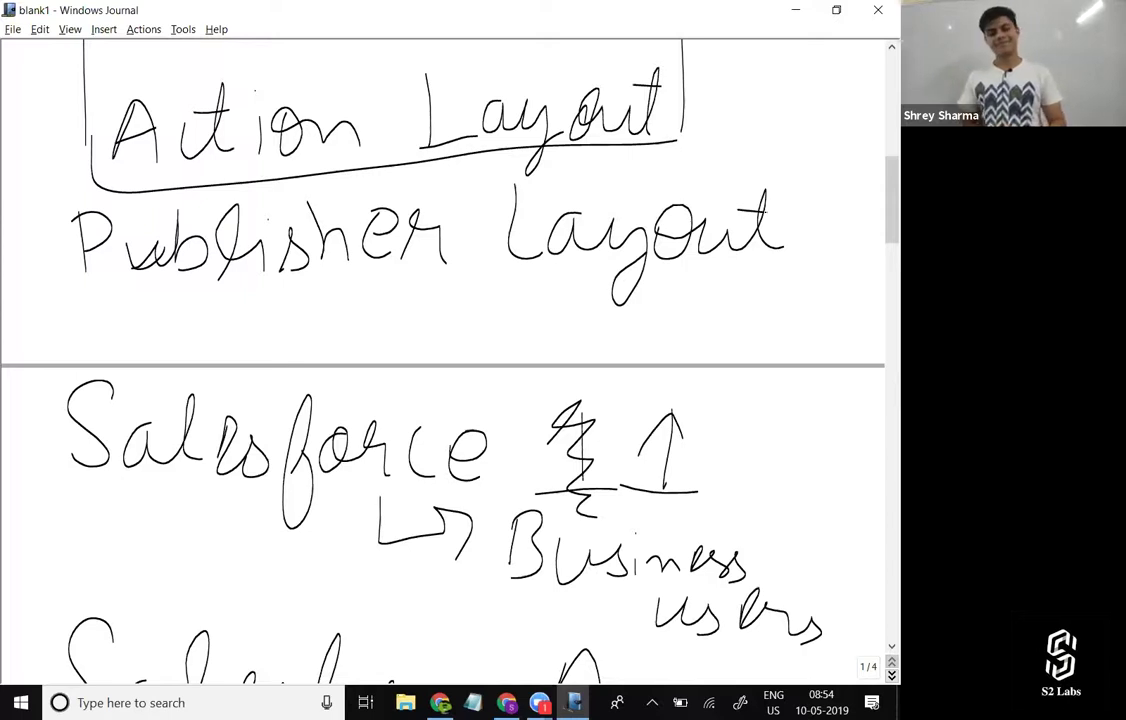
Switch back to Salesforce, find the global actions' Publisher Layouts in Setup and open Global Layout for editing.
{"action": "key", "text": "alt+Tab"}
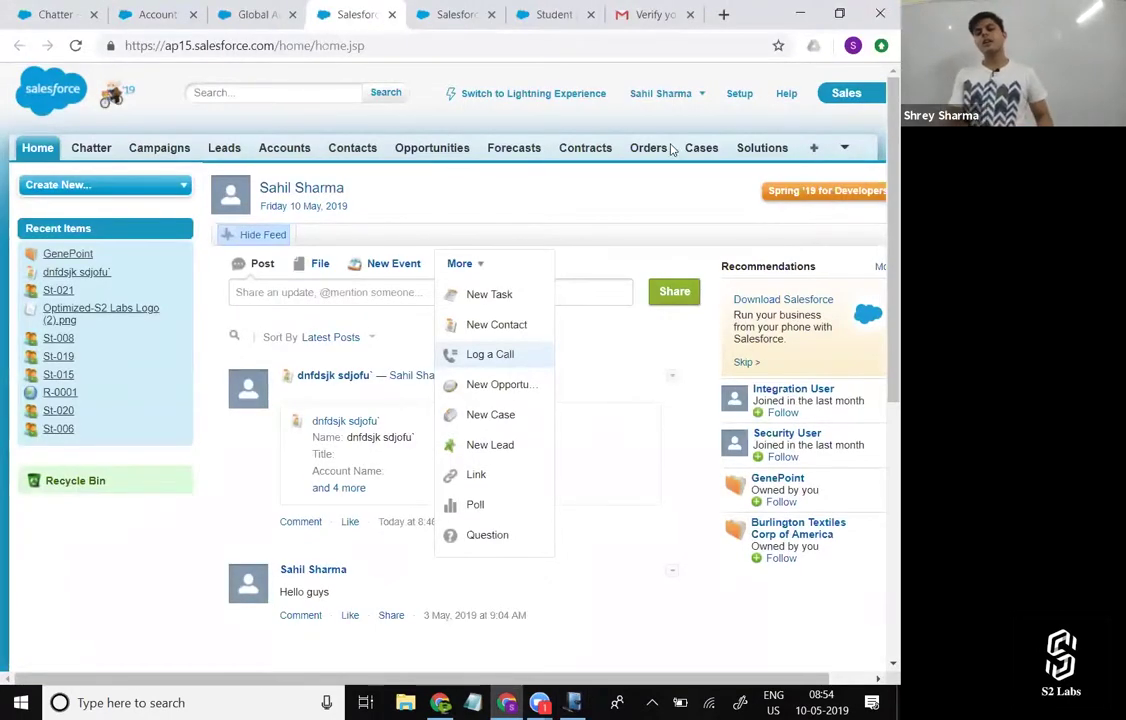
{"action": "left_click", "coordinate": [252, 14]}
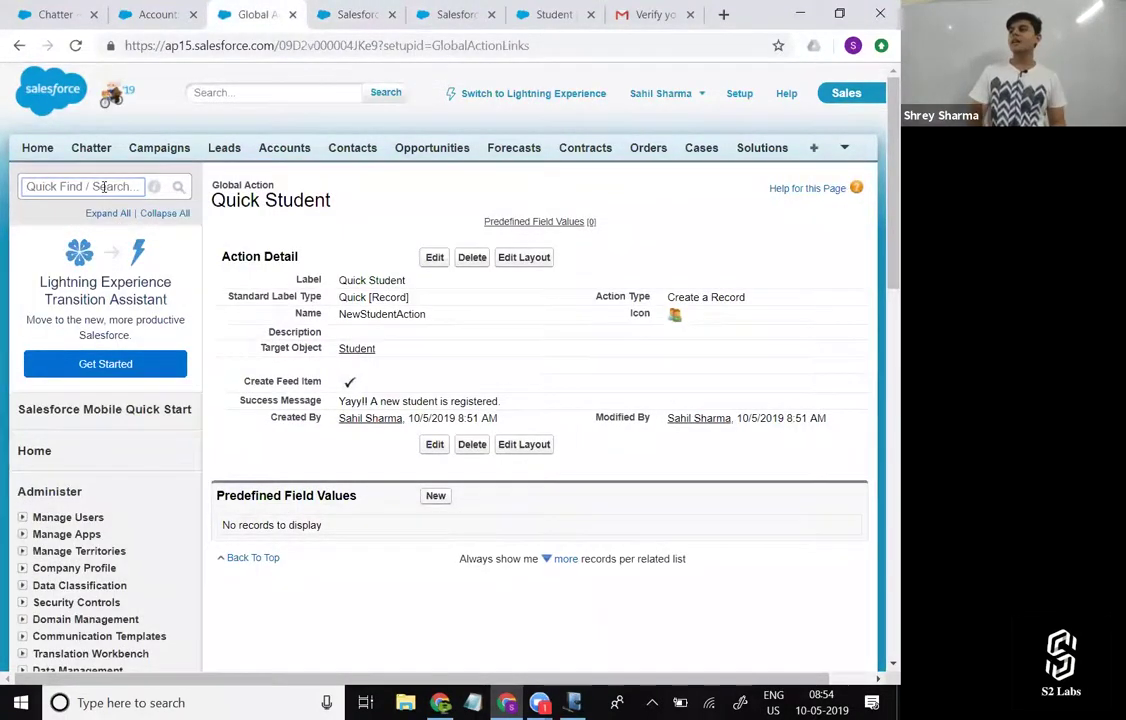
{"action": "type", "text": "Publi"}
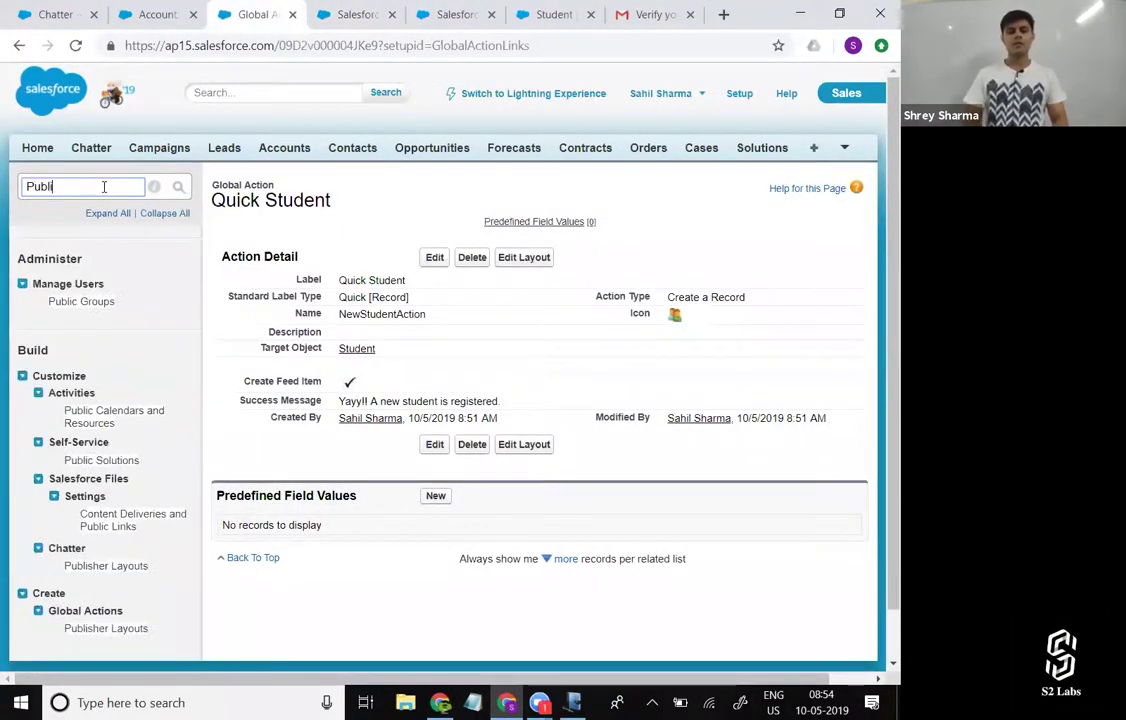
{"action": "type", "text": "sher"}
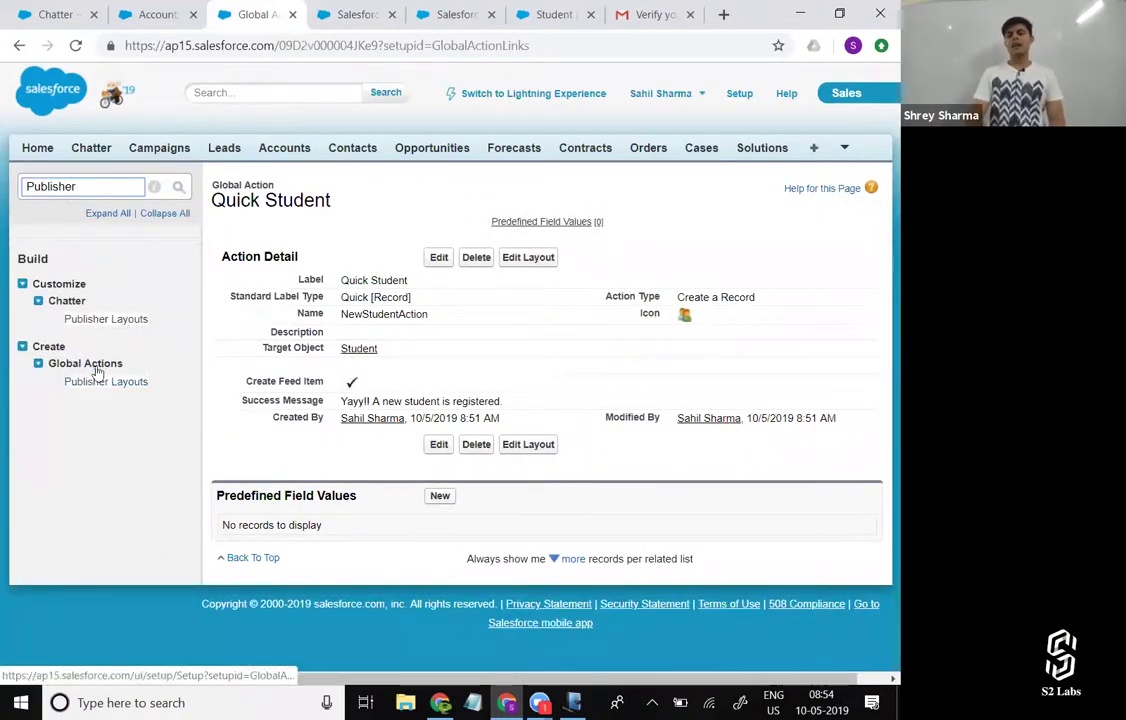
{"action": "left_click", "coordinate": [106, 382]}
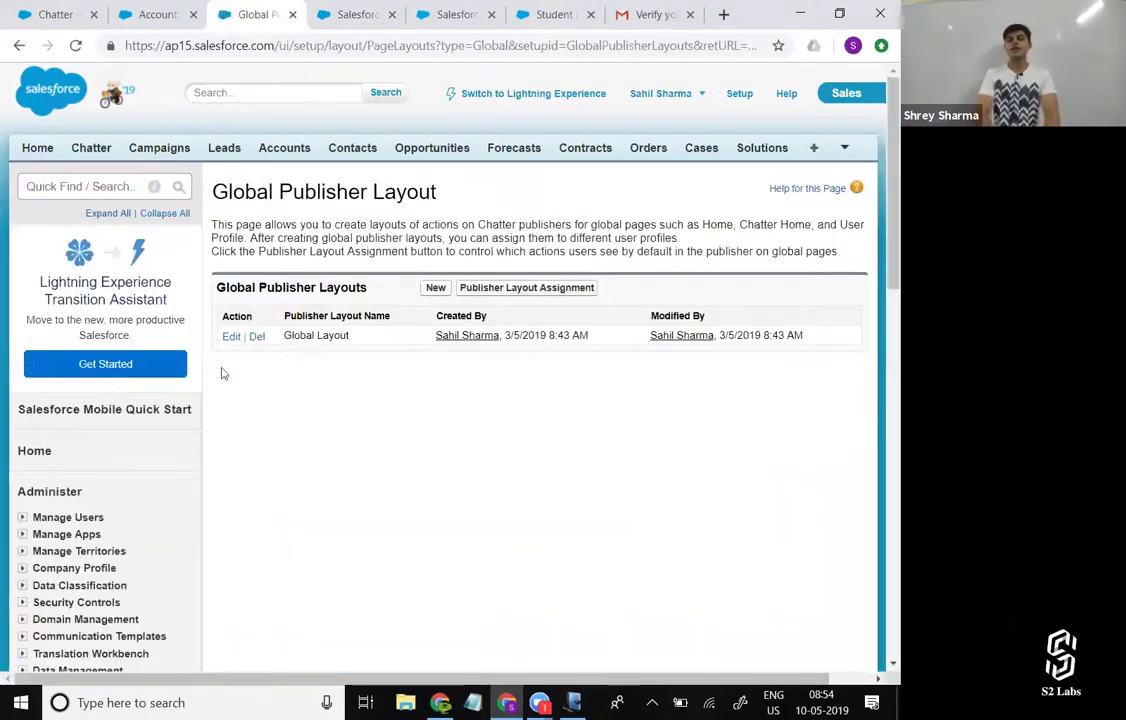
{"action": "left_click", "coordinate": [232, 340]}
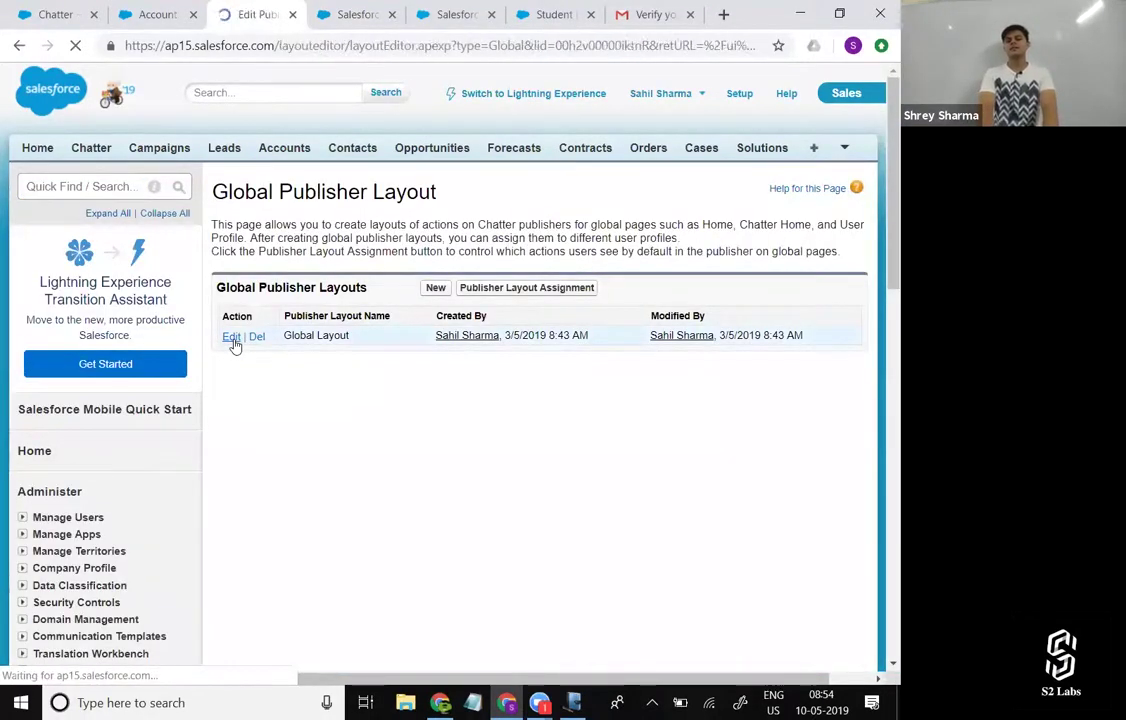
Add the Quick Student action to the Salesforce Classic Publisher quick actions, directly after File.
{"action": "scroll", "coordinate": [385, 432], "scroll_direction": "down", "scroll_amount": 3}
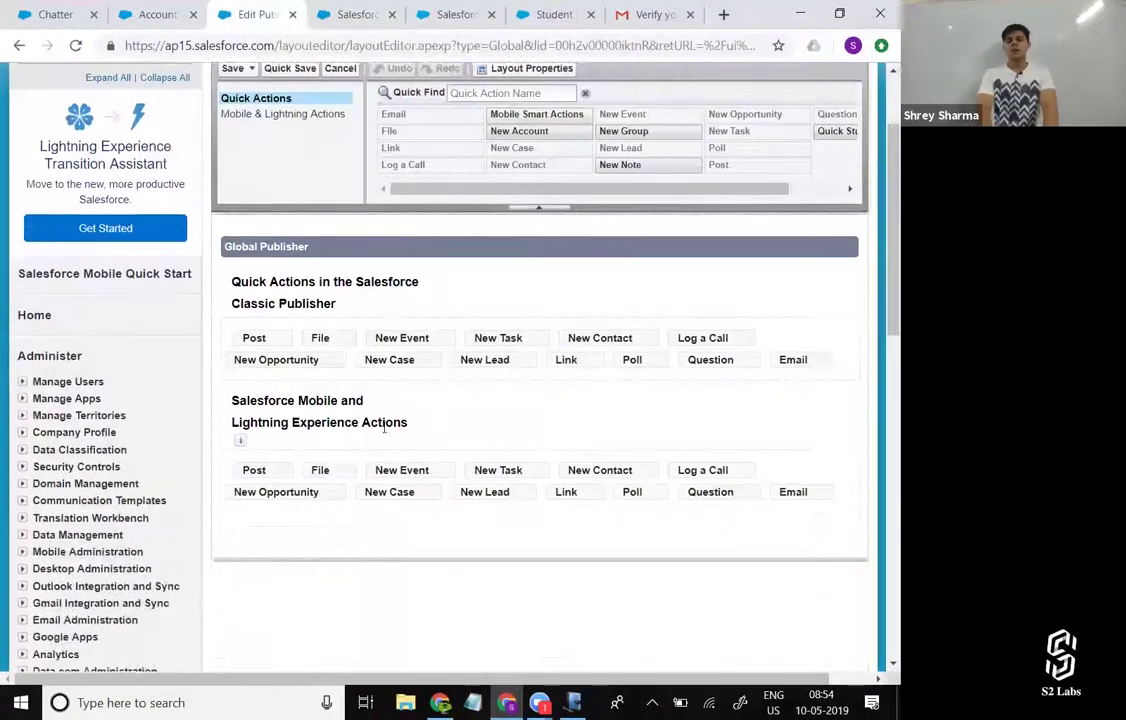
{"action": "left_click_drag", "start_coordinate": [339, 304], "coordinate": [357, 282]}
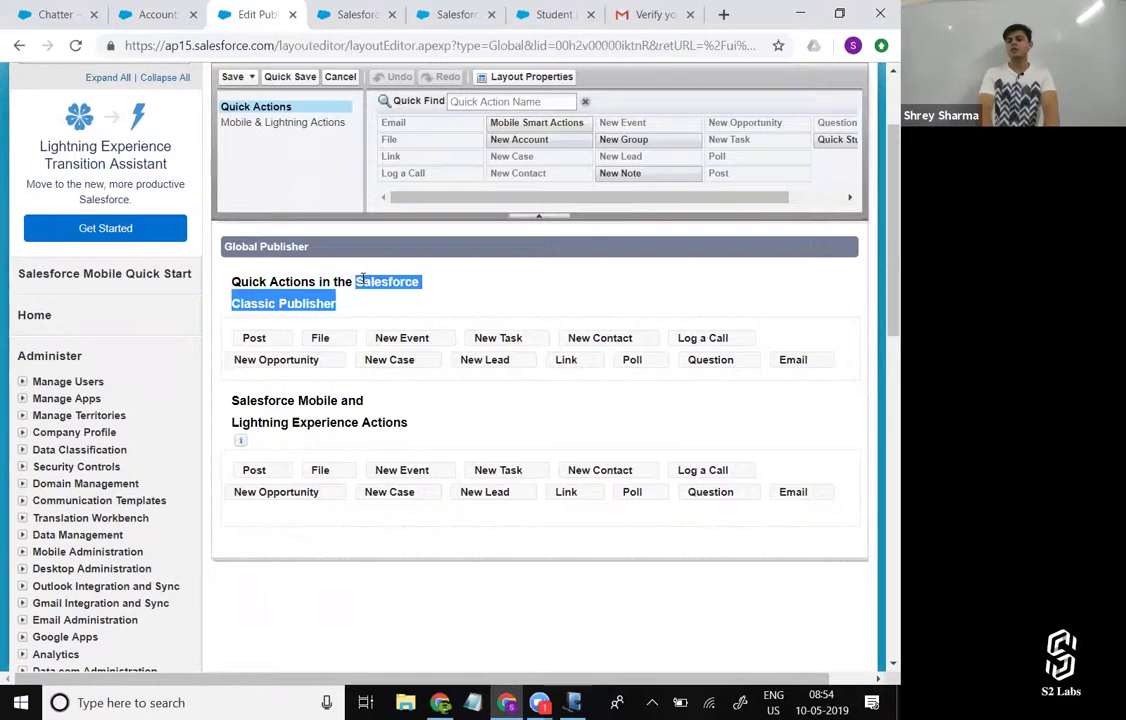
{"action": "left_click", "coordinate": [360, 300]}
{"action": "left_click_drag", "start_coordinate": [420, 424], "coordinate": [240, 400]}
{"action": "left_click", "coordinate": [502, 440]}
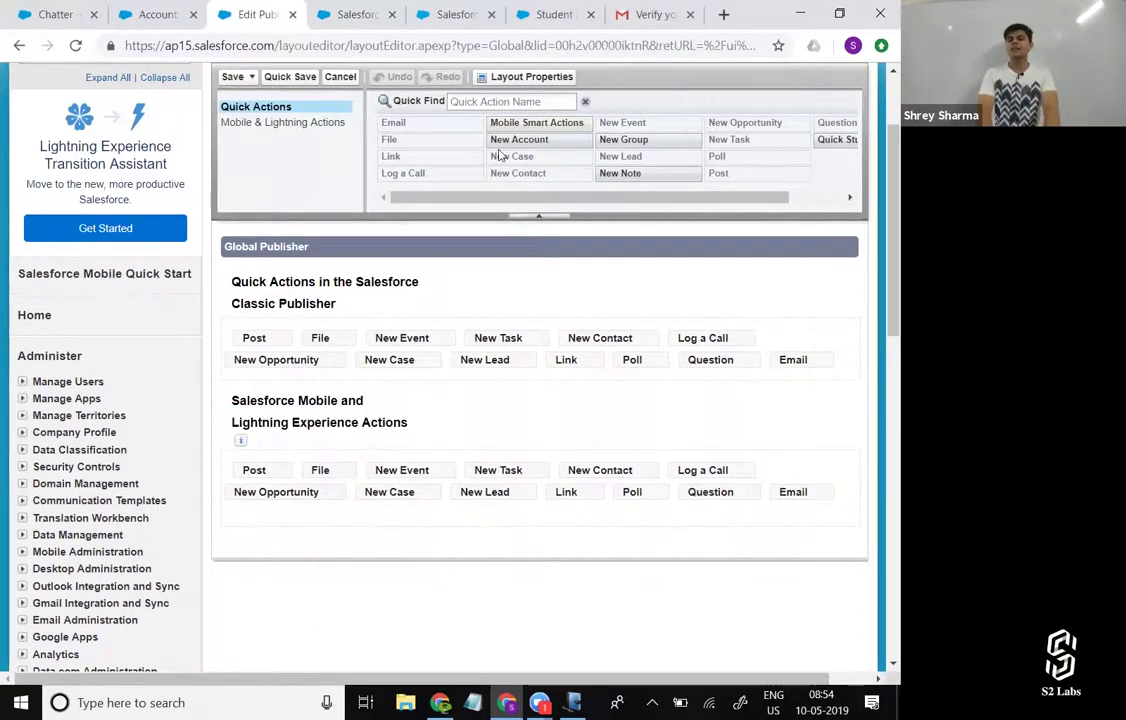
{"action": "scroll", "coordinate": [495, 156], "scroll_direction": "right", "scroll_amount": 2}
{"action": "left_click_drag", "start_coordinate": [787, 139], "coordinate": [562, 338]}
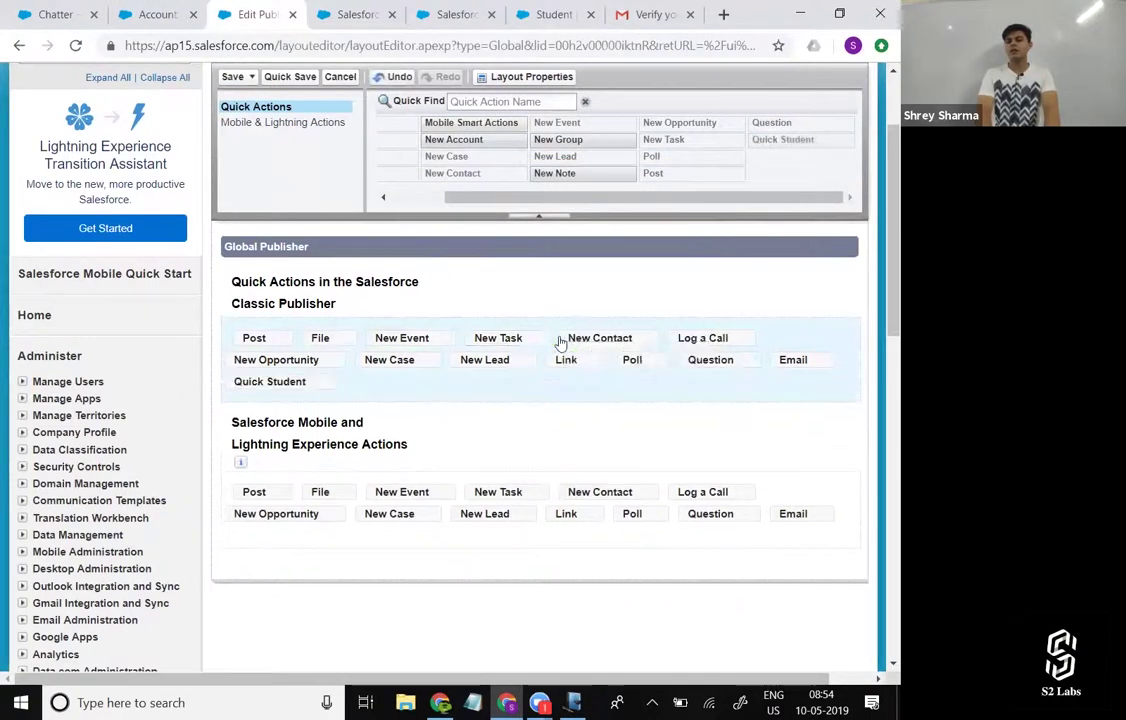
{"action": "left_click_drag", "start_coordinate": [289, 382], "coordinate": [372, 338]}
{"action": "left_click_drag", "start_coordinate": [289, 385], "coordinate": [391, 334]}
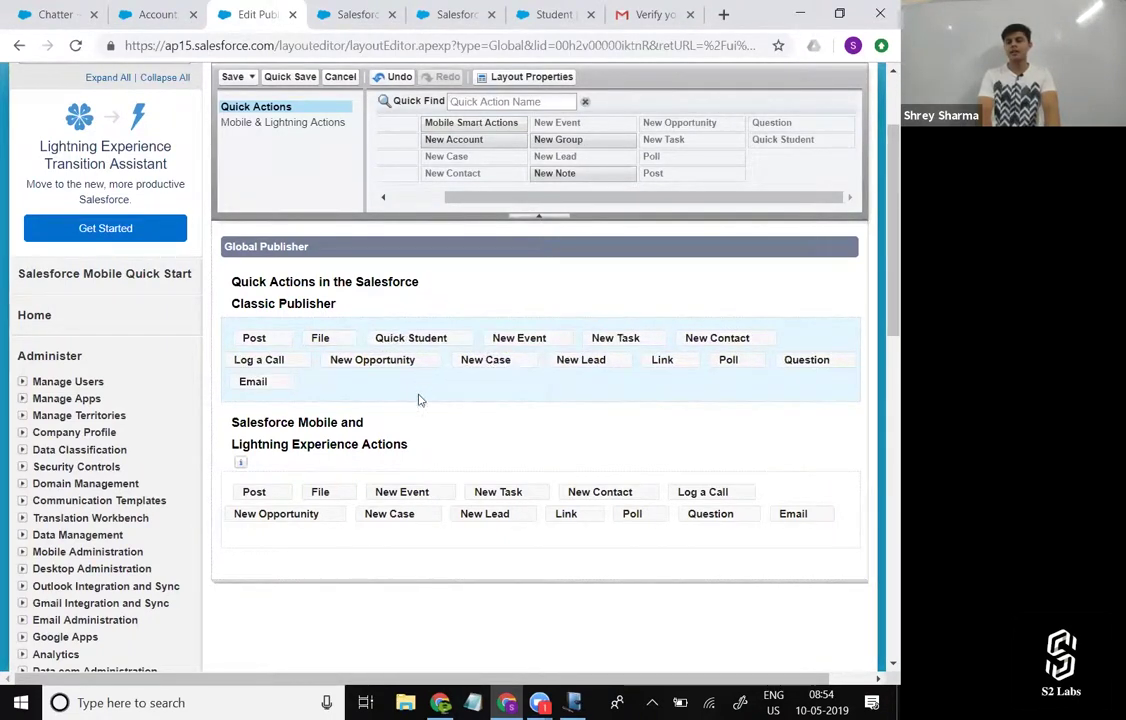
Add Quick Student between New Event and New Task in the Salesforce Mobile and Lightning Experience Actions and save the layout.
{"action": "left_click", "coordinate": [295, 128]}
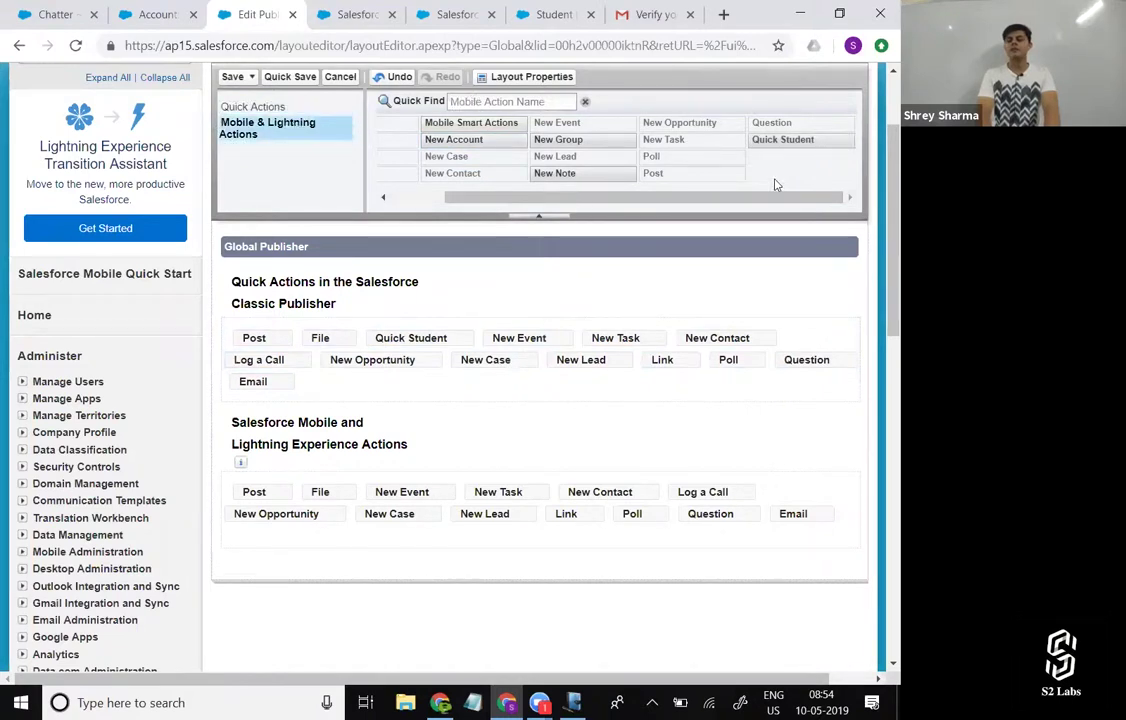
{"action": "left_click_drag", "start_coordinate": [790, 139], "coordinate": [465, 488]}
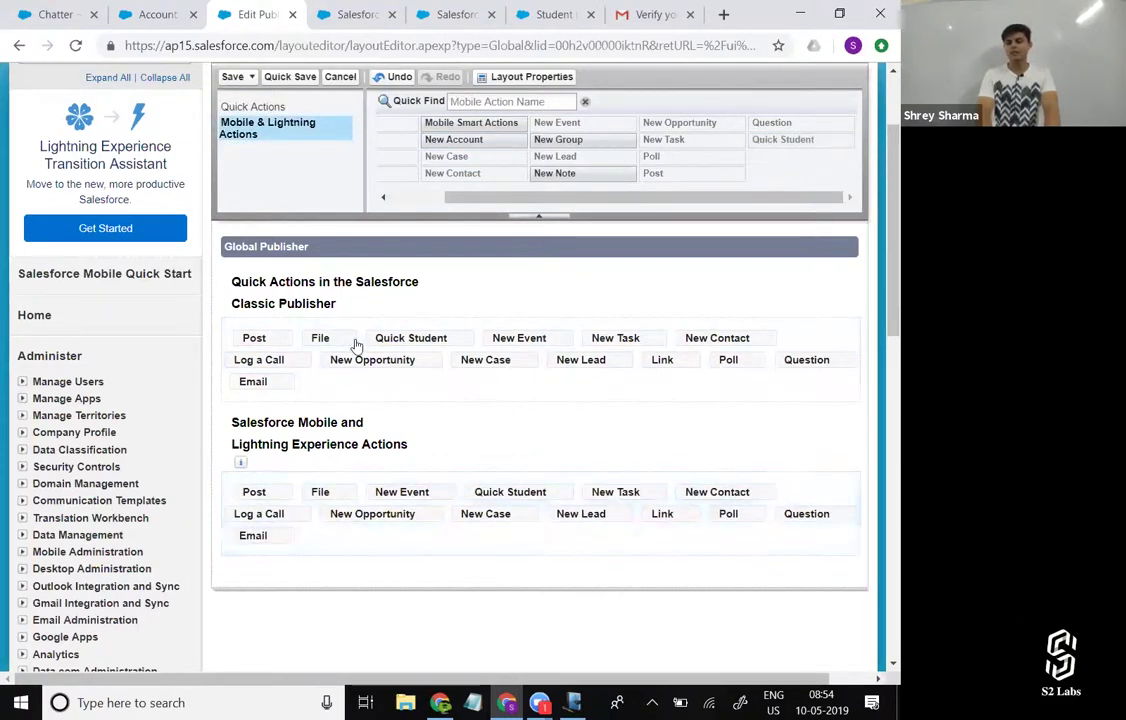
{"action": "left_click", "coordinate": [233, 77]}
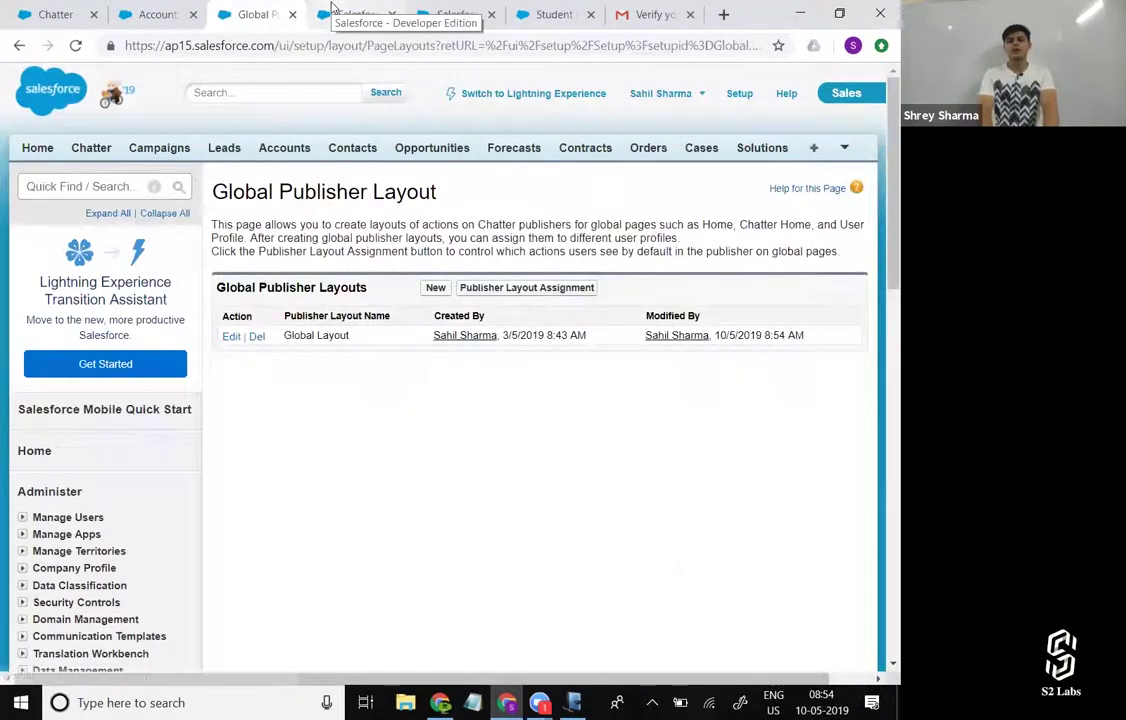
Reload the Salesforce home page in its own browser tab and open the Quick Student action in the publisher.
{"action": "left_click", "coordinate": [333, 10]}
{"action": "left_click", "coordinate": [39, 150]}
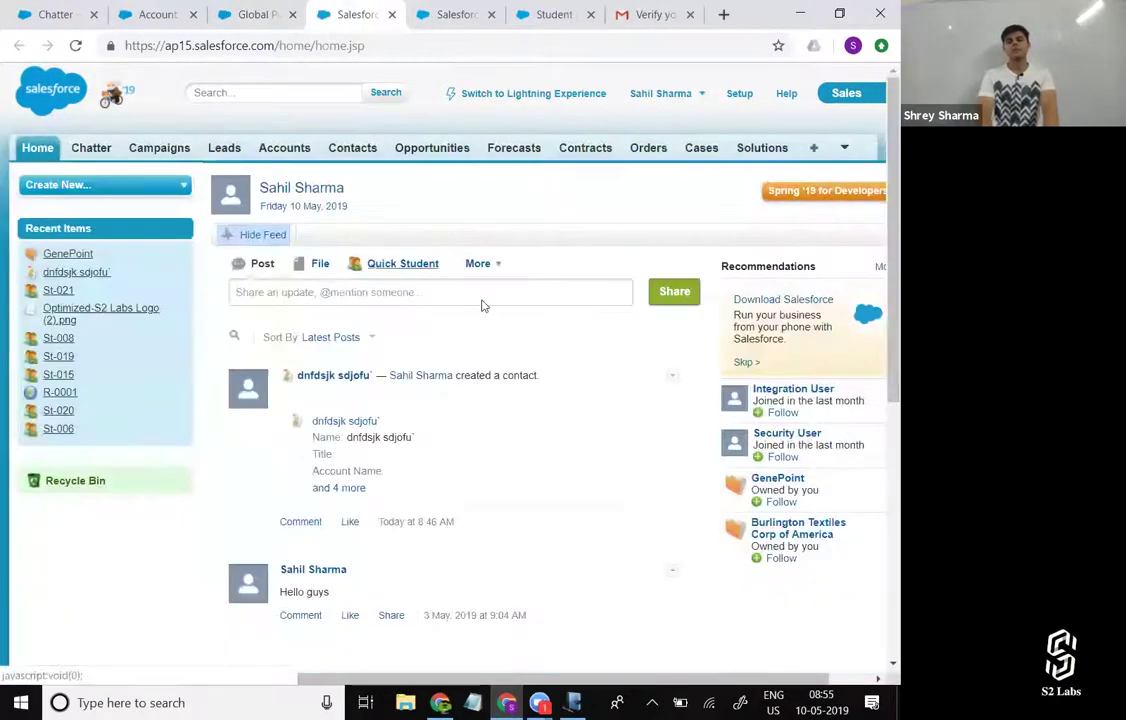
{"action": "left_click", "coordinate": [402, 264]}
Create a student named "Quick" with a contact number and an e-mail address, and check its entry in the feed.
{"action": "left_click", "coordinate": [378, 319]}
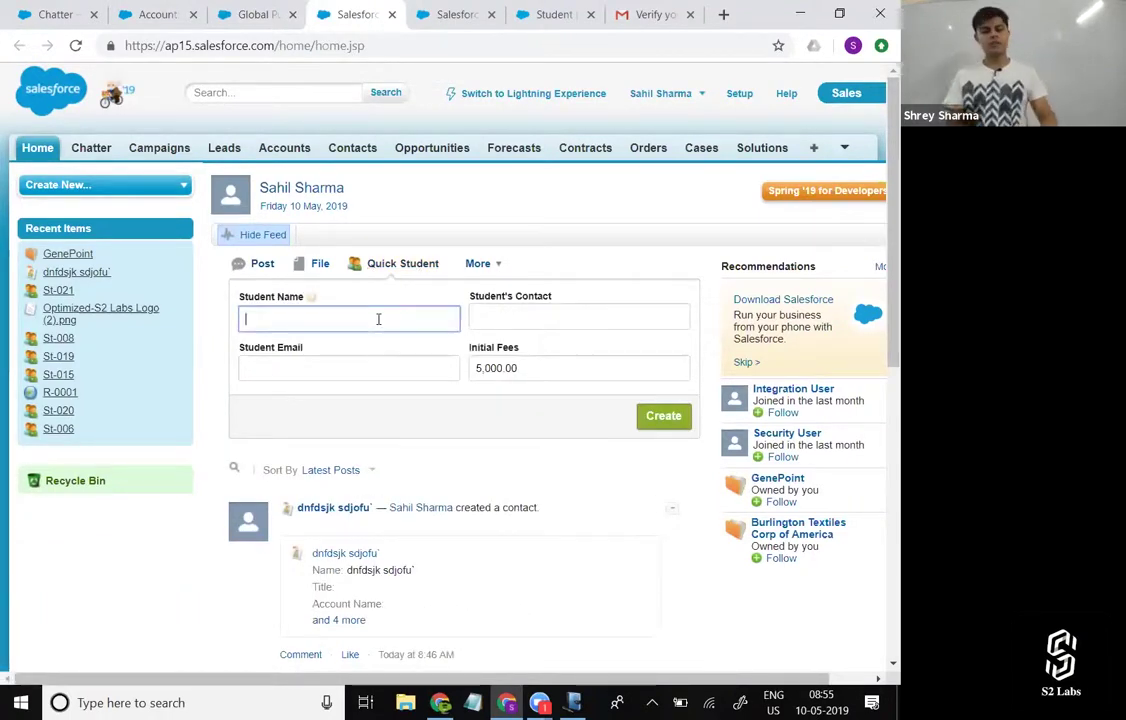
{"action": "type", "text": "Quick"}
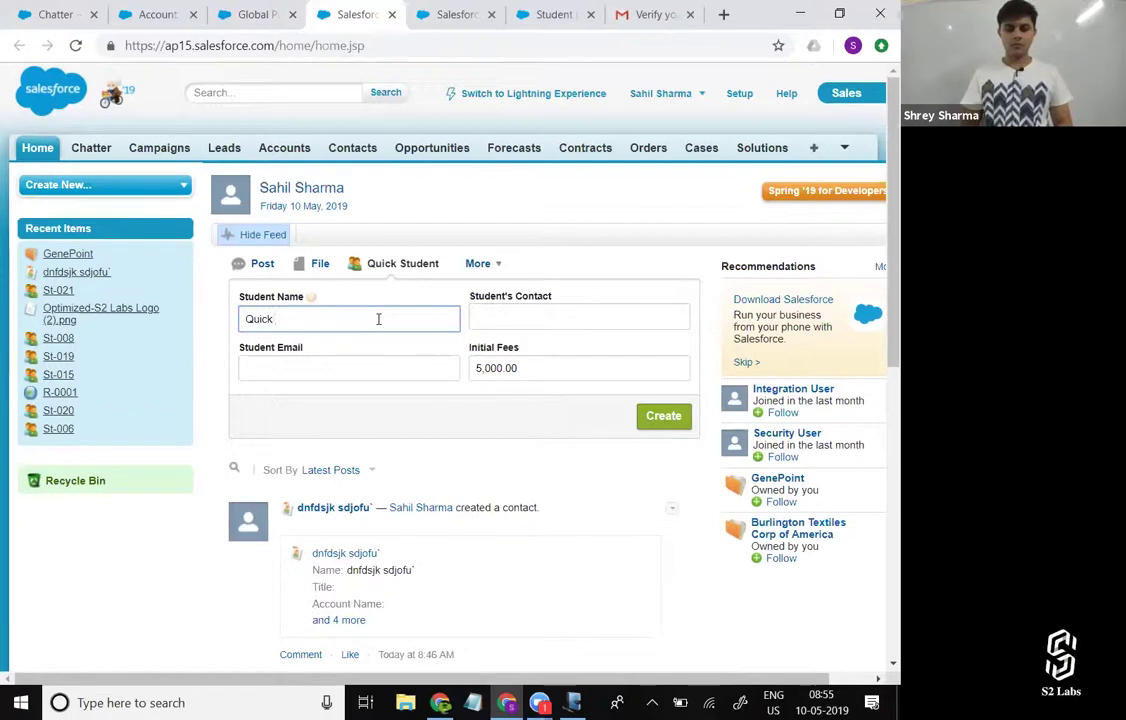
{"action": "key", "text": "Tab"}
{"action": "type", "text": "4864865"}
{"action": "key", "text": "Tab"}
{"action": "type", "text": "Ab"}
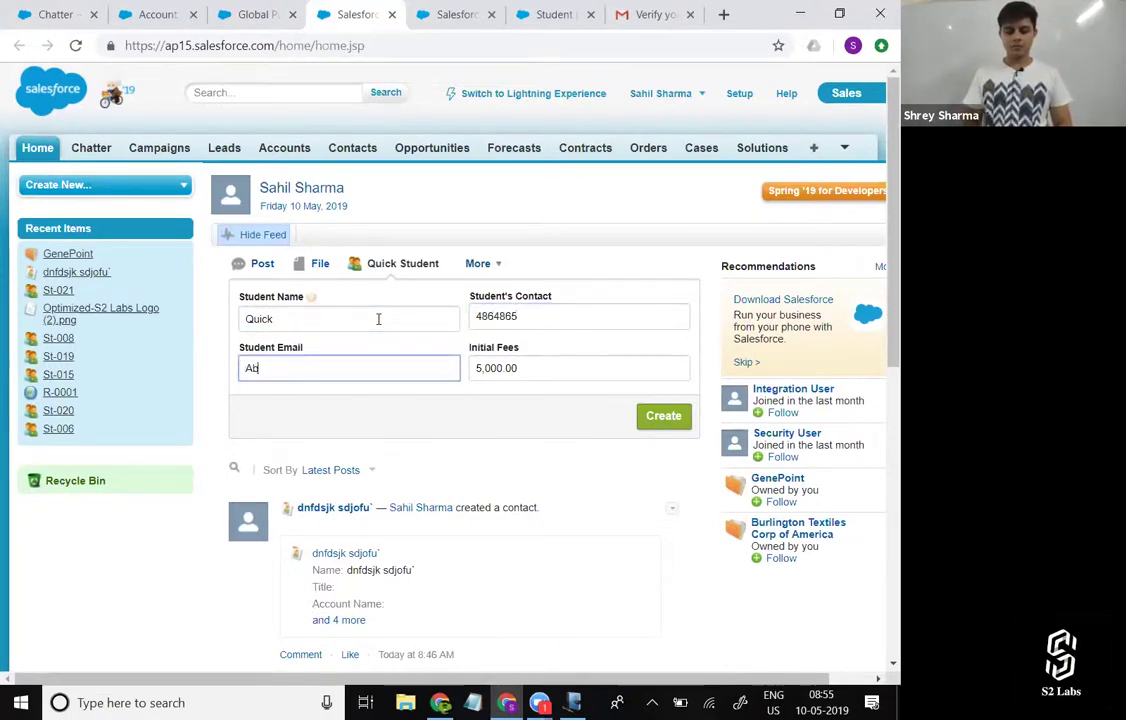
{"action": "type", "text": "c@hm.com"}
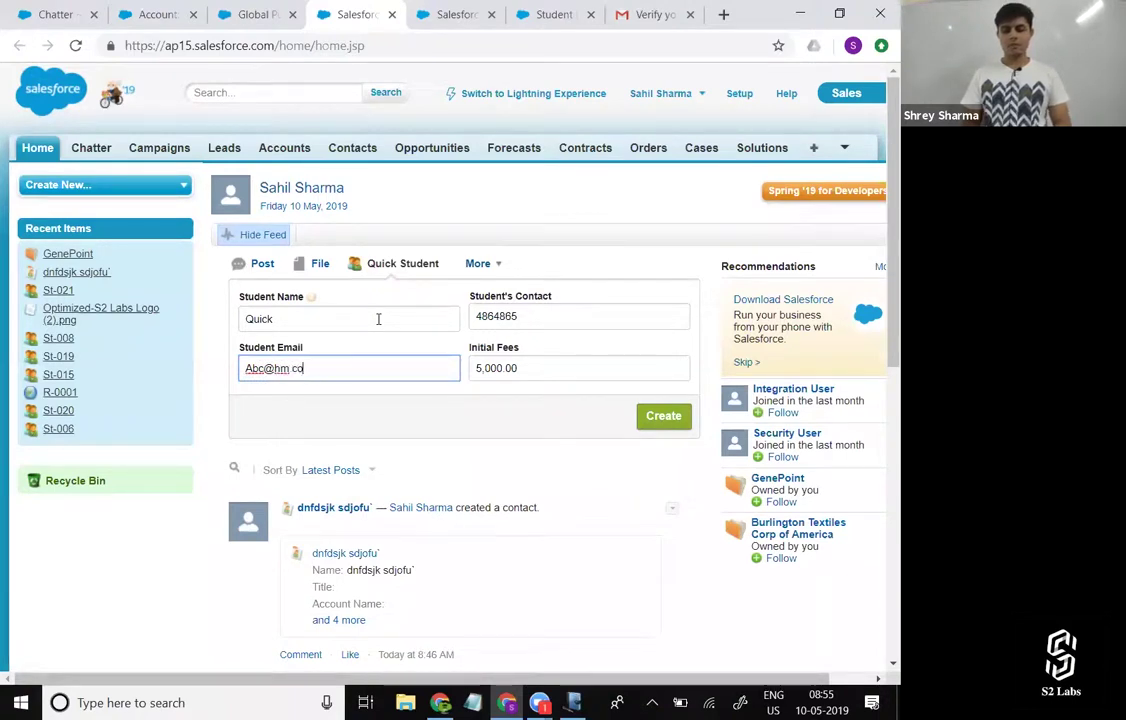
{"action": "left_click", "coordinate": [665, 417]}
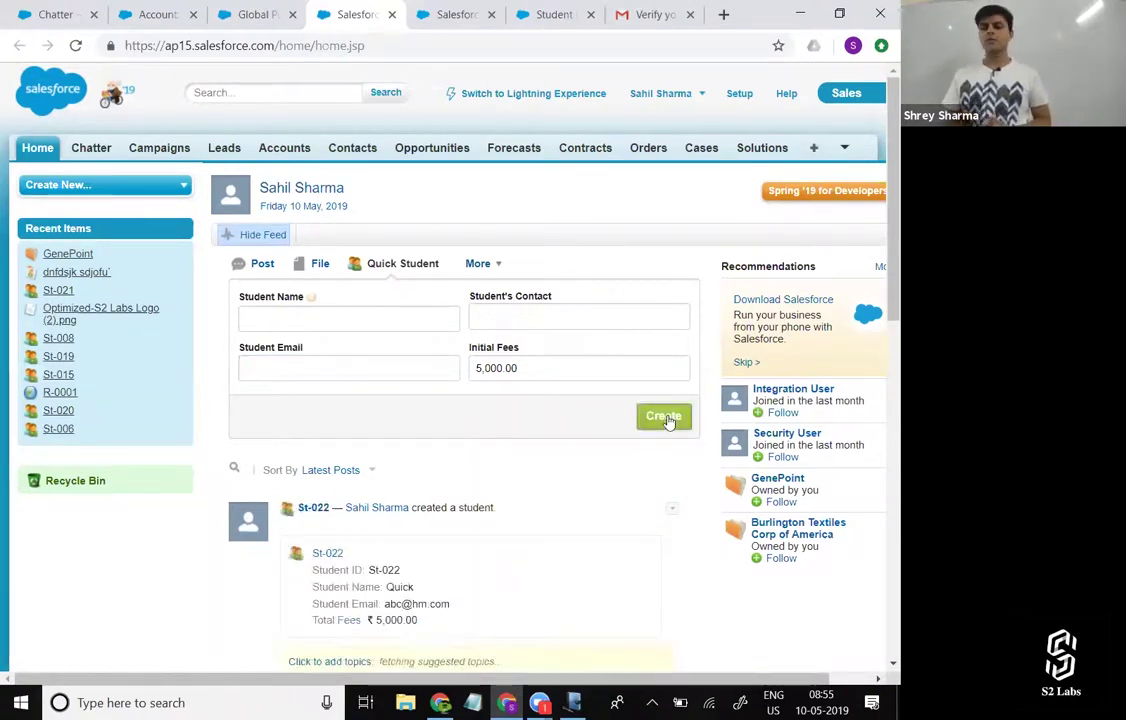
{"action": "scroll", "coordinate": [573, 516], "scroll_direction": "down", "scroll_amount": 3}
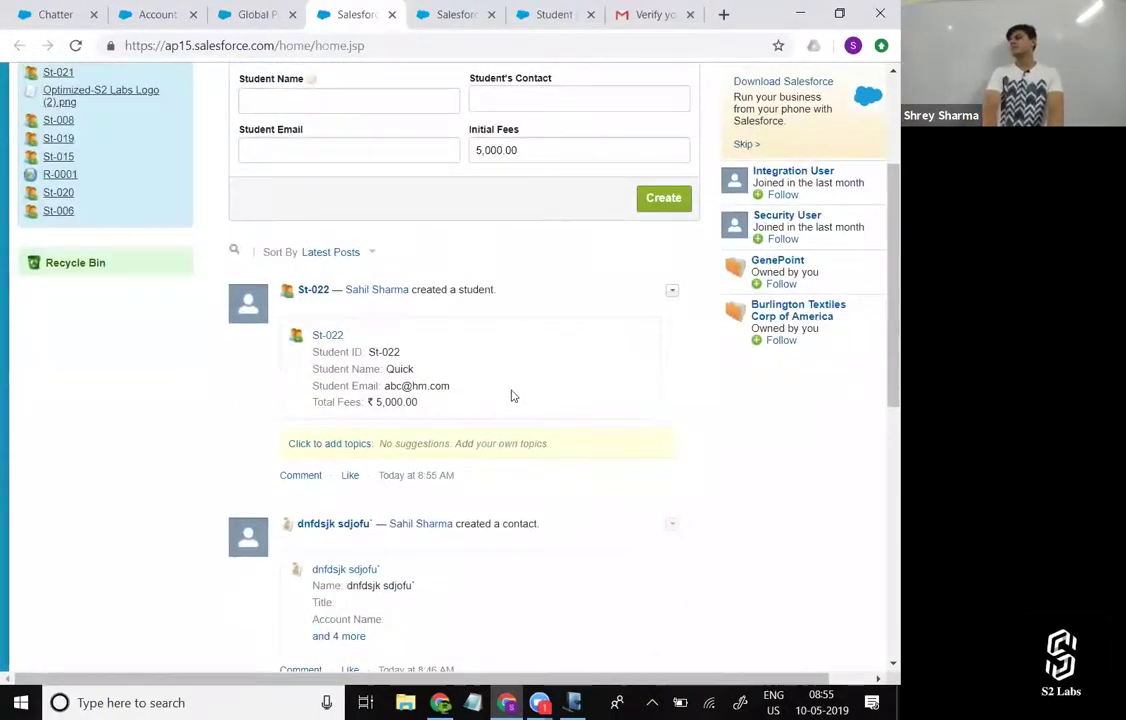
{"action": "scroll", "coordinate": [512, 396], "scroll_direction": "up", "scroll_amount": 3}
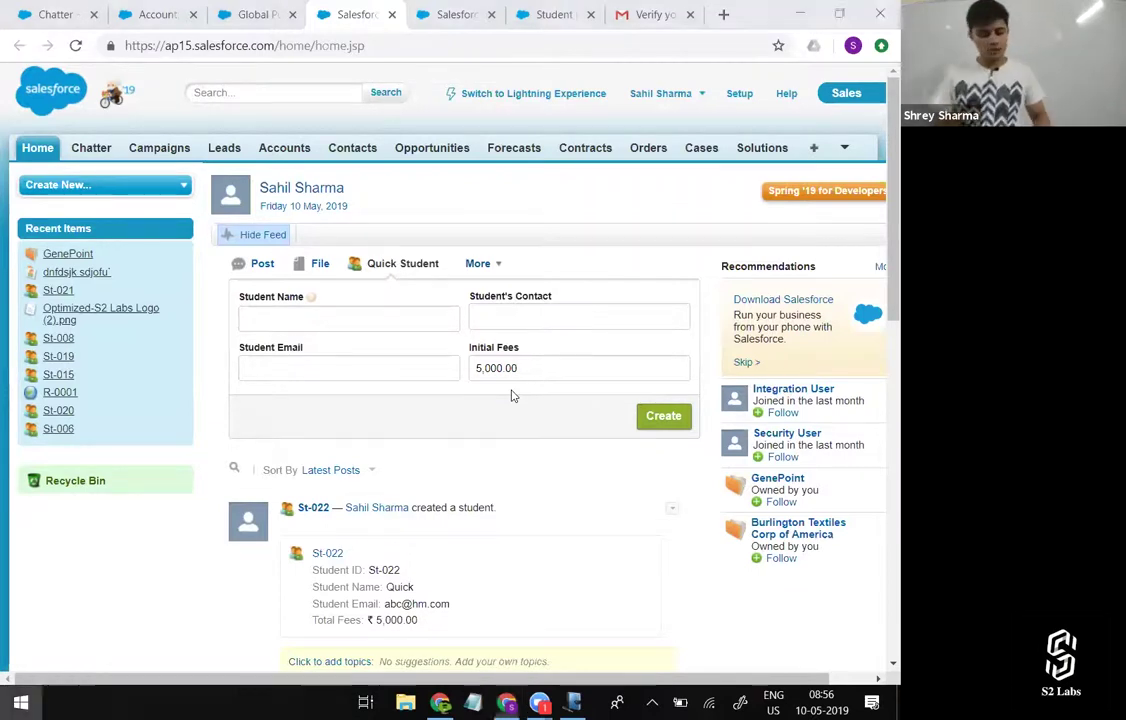
Launch the Salesforce mobile phone simulator and open its Quick Student action form.
{"action": "key", "text": "super"}
{"action": "type", "text": "sale"}
{"action": "key", "text": "Return"}
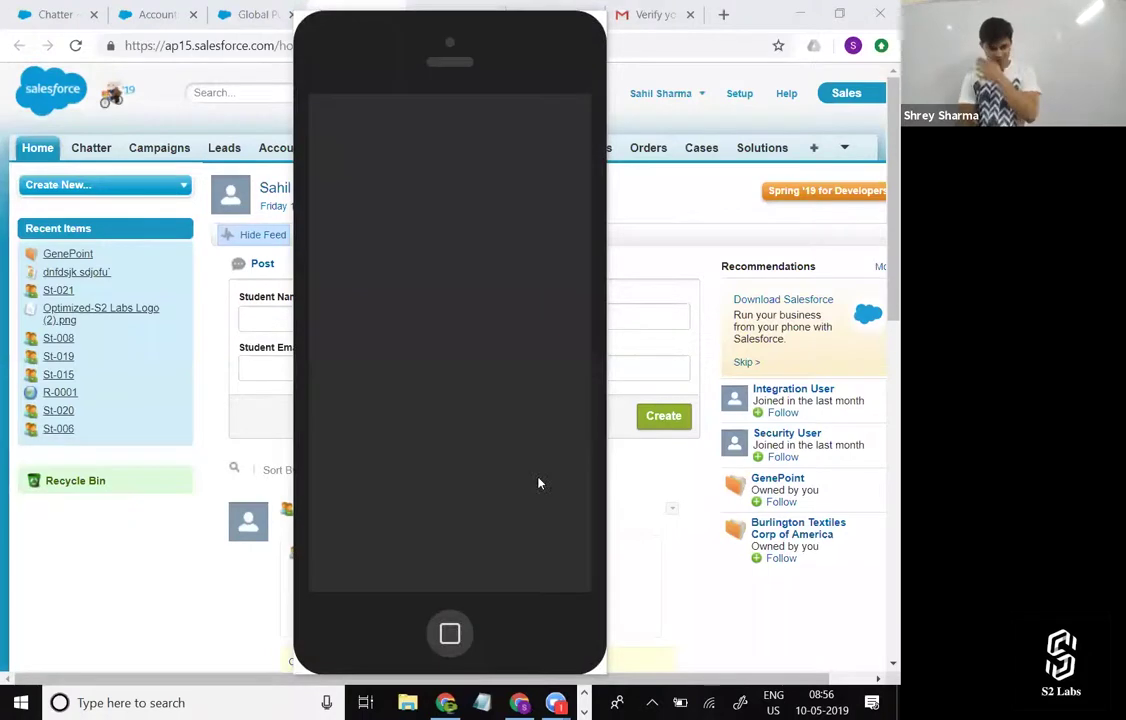
{"action": "left_click", "coordinate": [513, 398]}
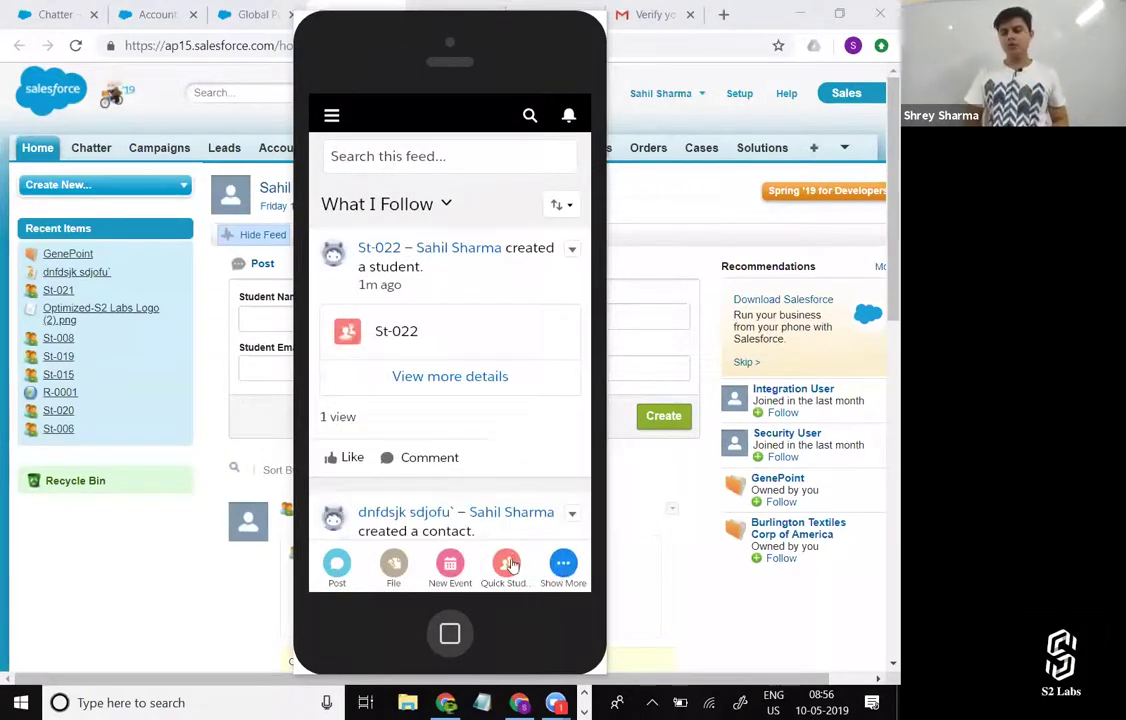
{"action": "left_click", "coordinate": [511, 565]}
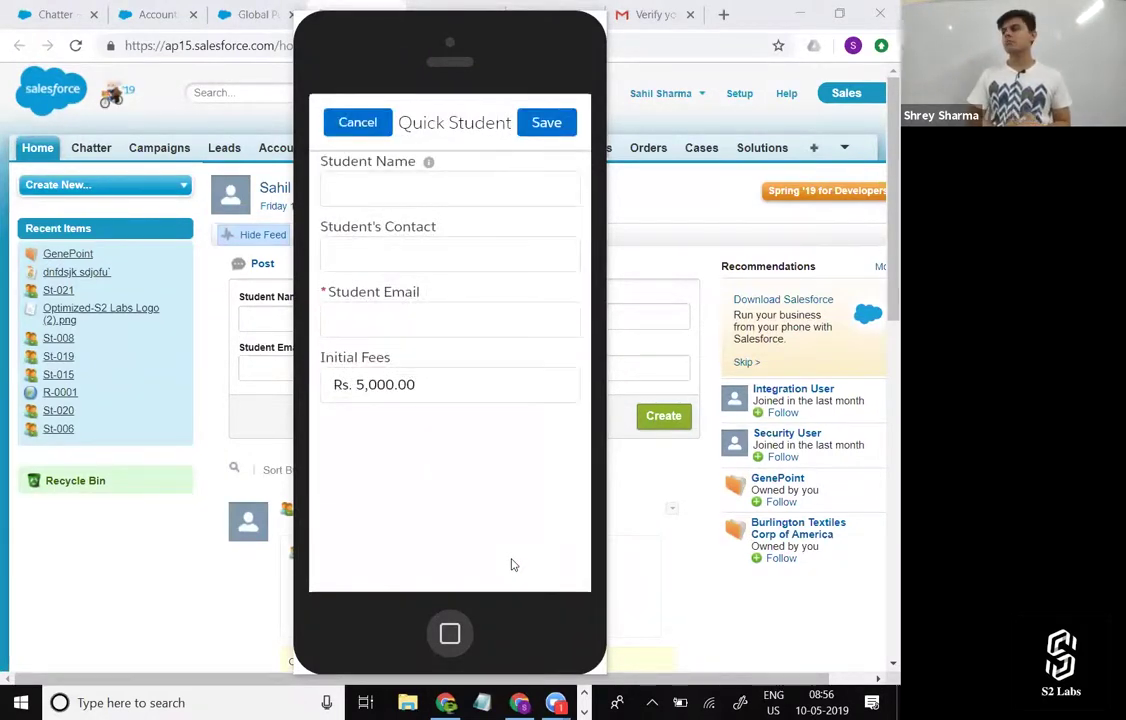
Create a student named "Quick Moble" with a contact number and an e-mail address in the mobile form and save it.
{"action": "left_click", "coordinate": [372, 186]}
{"action": "type", "text": "Q"}
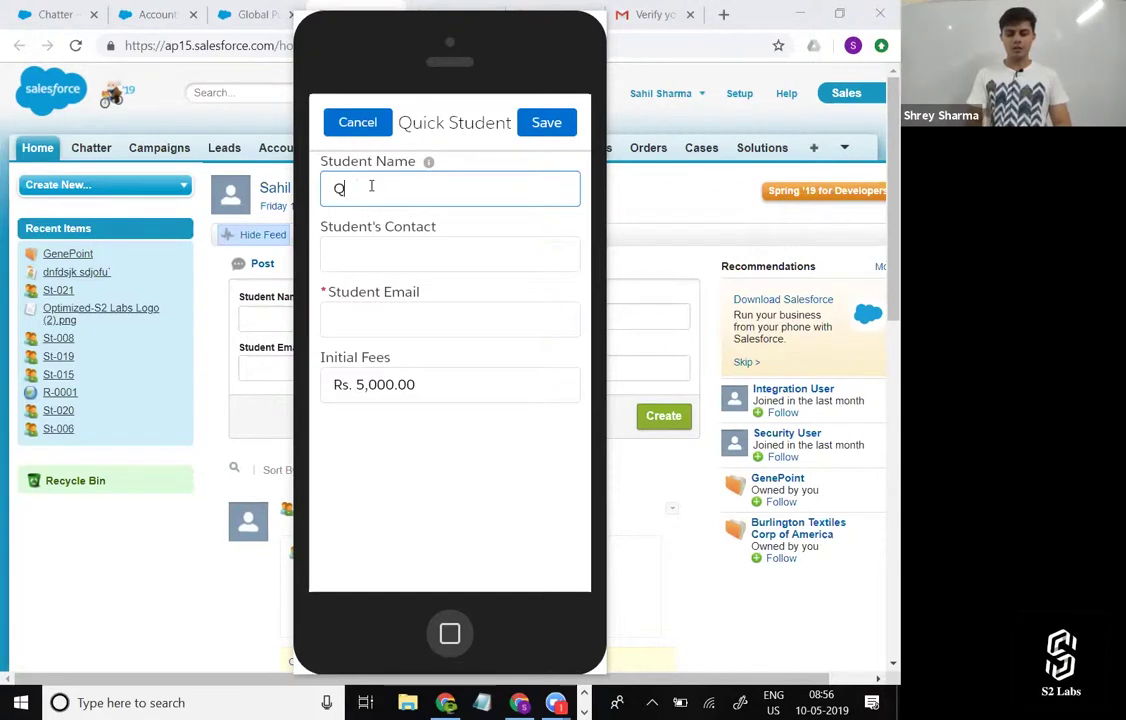
{"action": "type", "text": "uick Moble"}
{"action": "key", "text": "Tab"}
{"action": "type", "text": "465465"}
{"action": "key", "text": "Tab"}
{"action": "type", "text": "quick@mobile.com"}
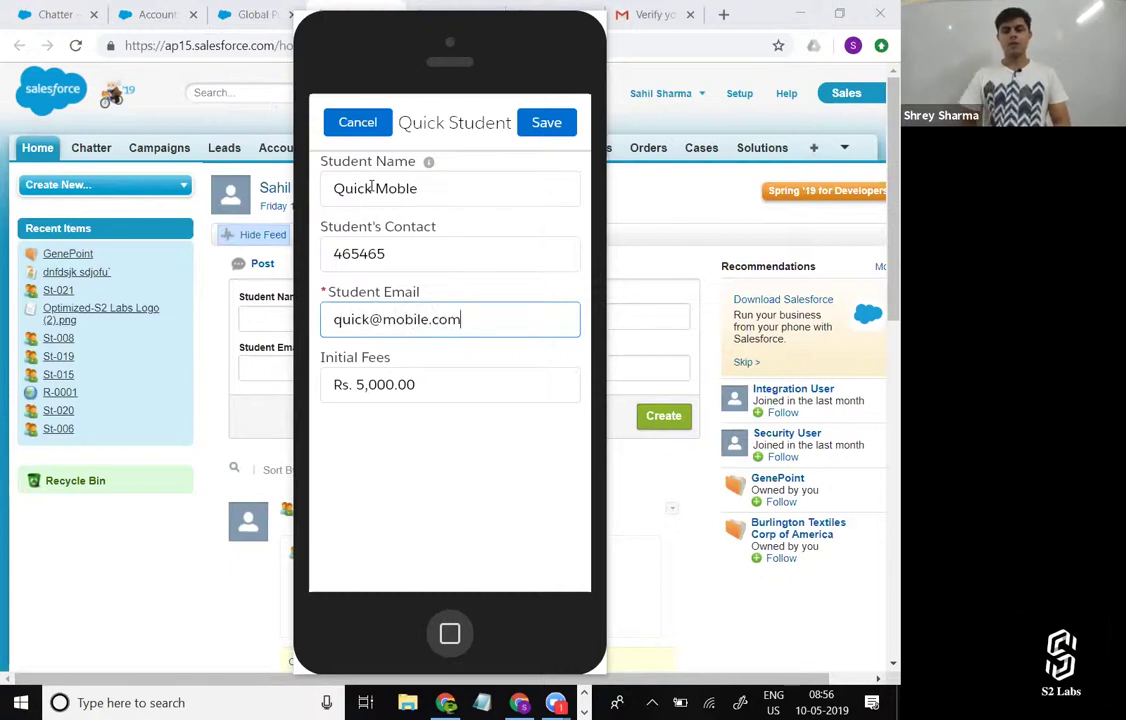
{"action": "left_click", "coordinate": [537, 122]}
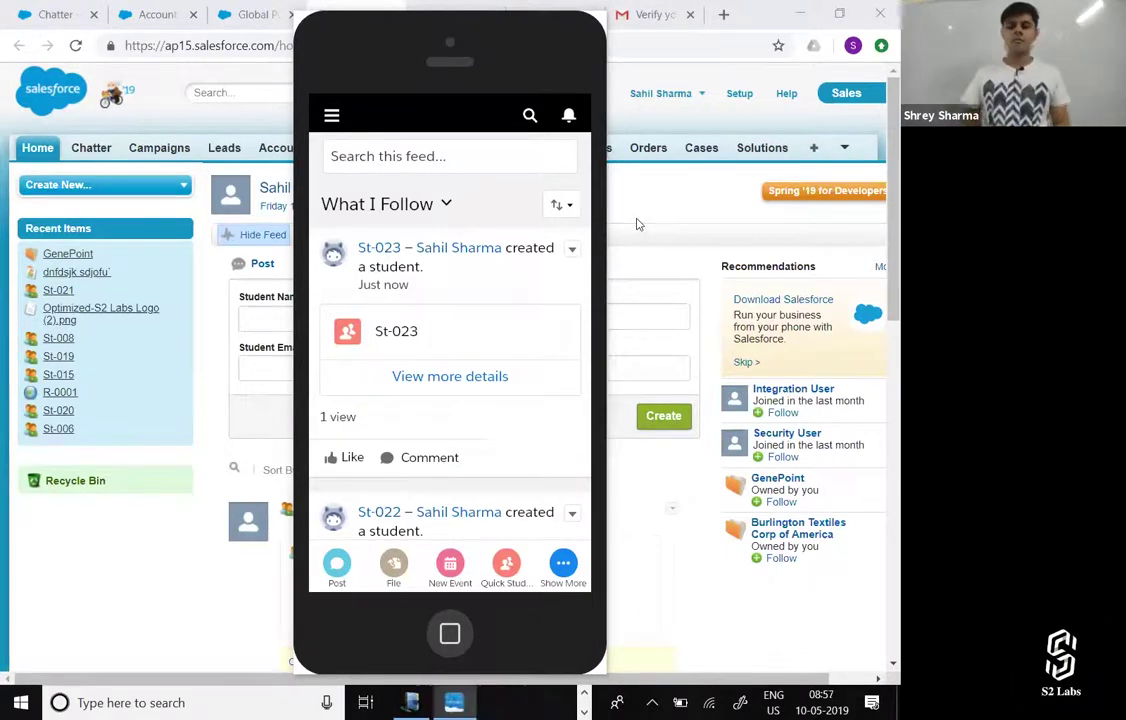
{"action": "key", "text": "alt+Tab"}
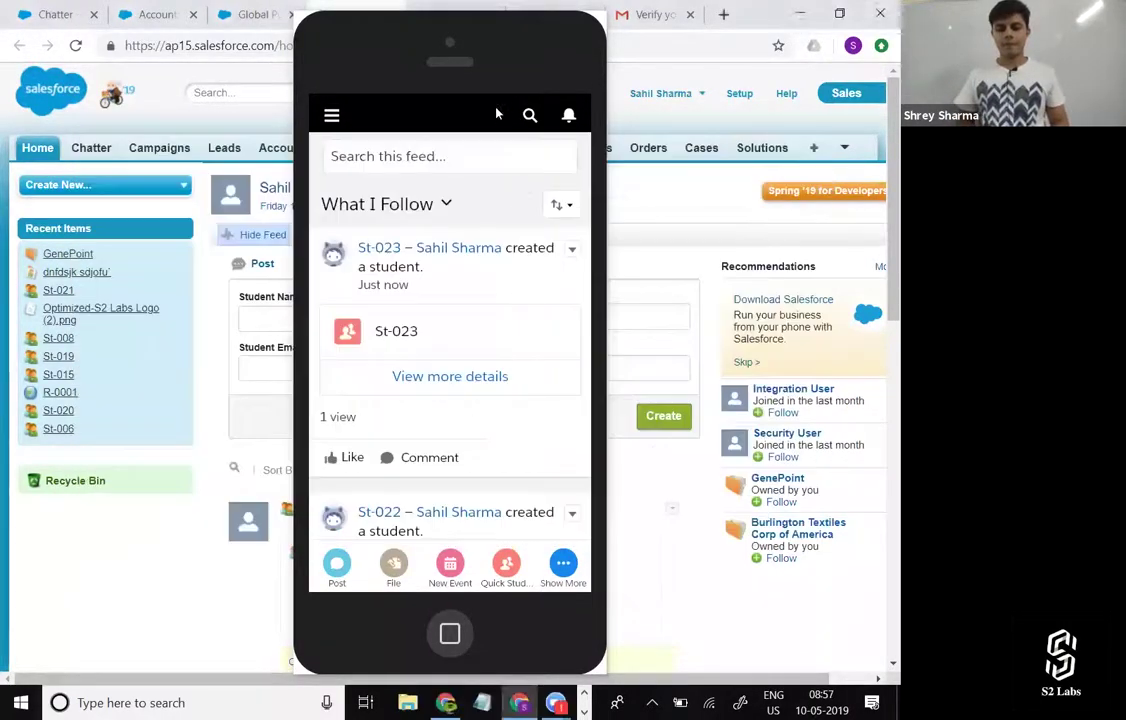